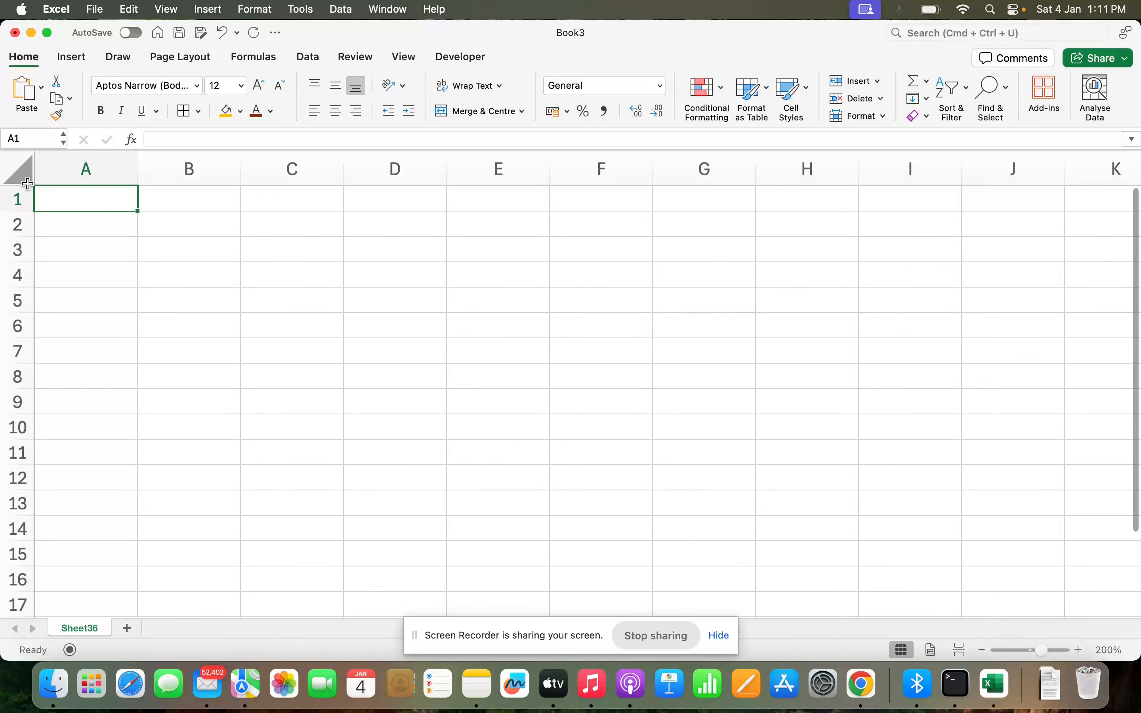
# Step: Enter the fruit headers Apple, Orange, Banana, Grape across A1:D1
pyautogui.write('Apple')
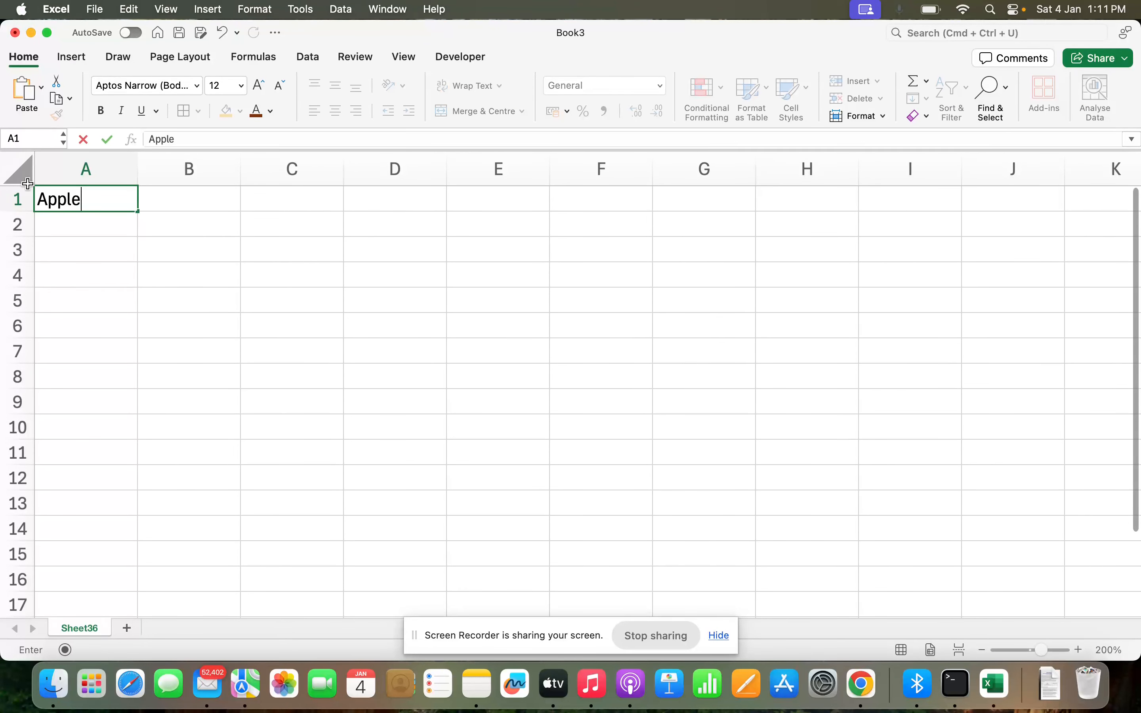
pyautogui.press('Tab')
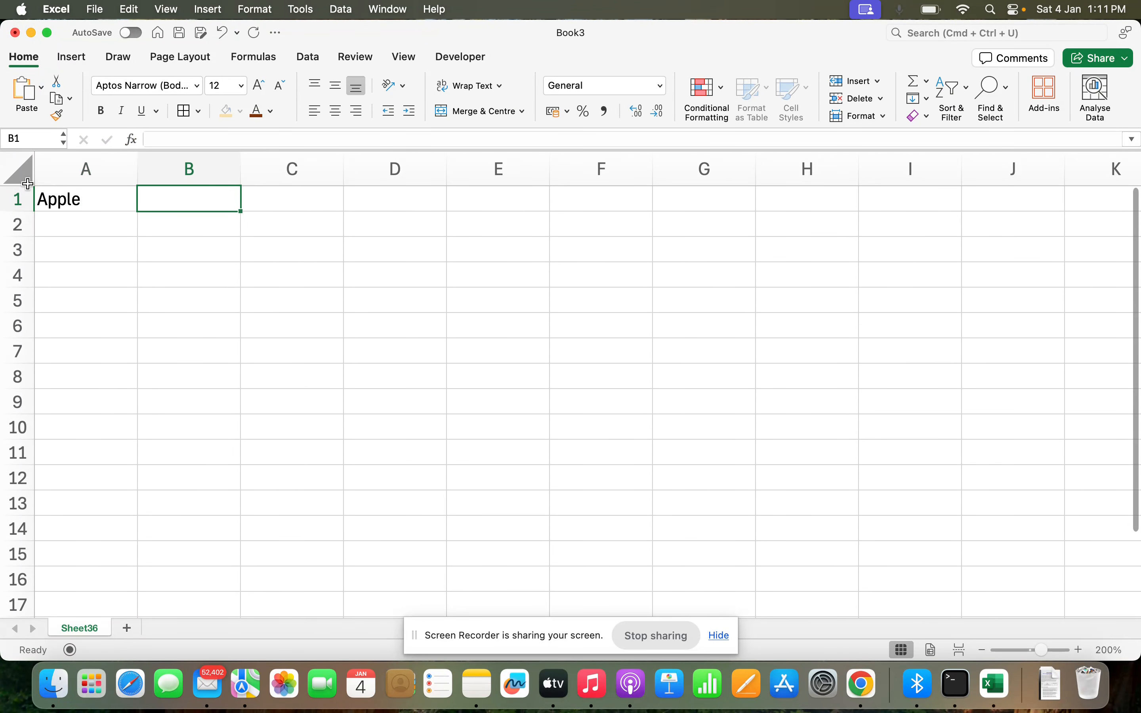
pyautogui.write('Orange')
pyautogui.press('Tab')
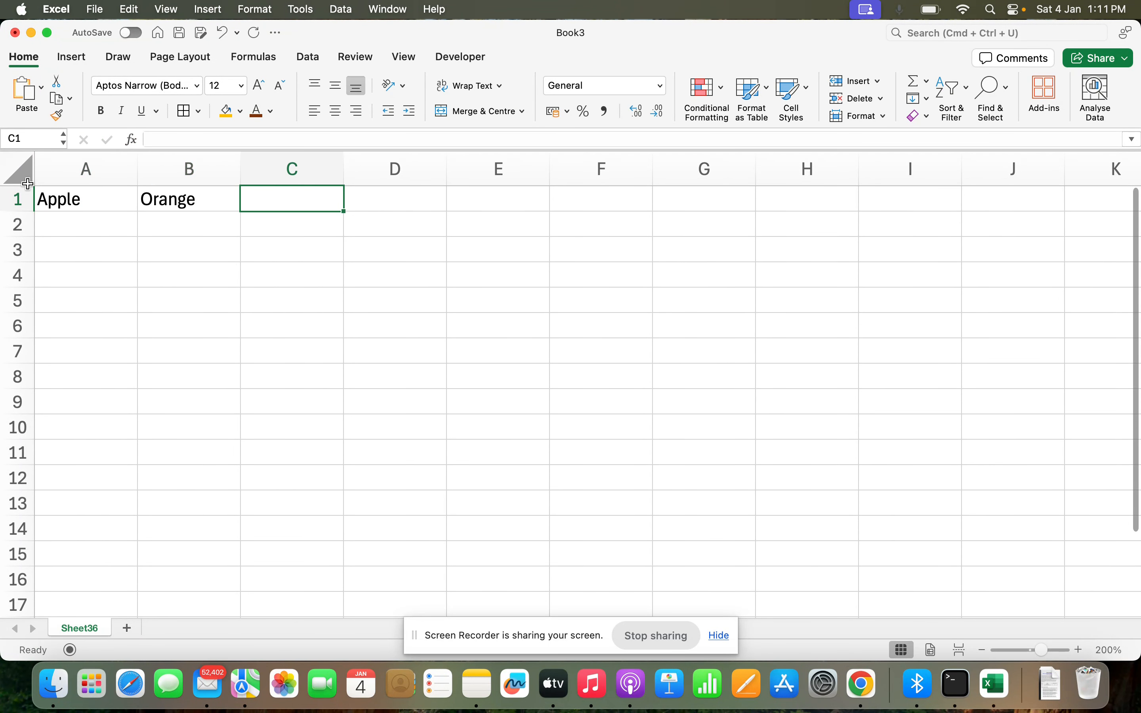
pyautogui.write('Banana')
pyautogui.press('Tab')
pyautogui.write('G')
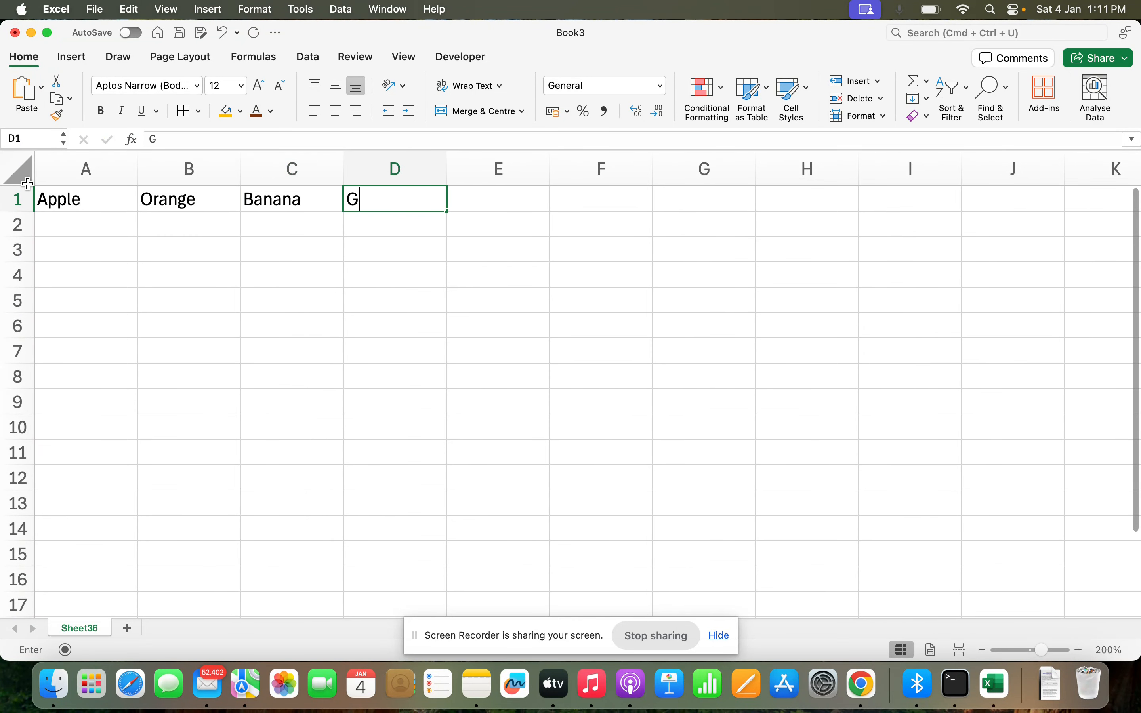
pyautogui.write('rape')
pyautogui.press('Return')
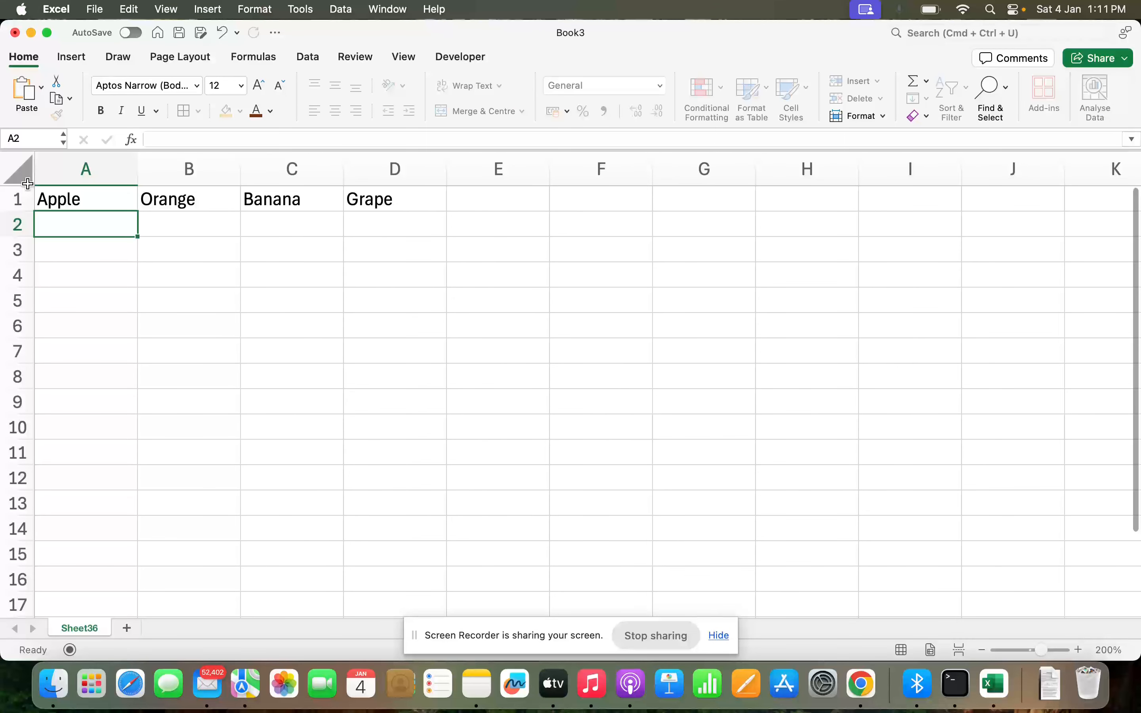
# Step: Enter the prices 10, 29, 30, 40 in A2:D2 beneath the fruits
pyautogui.write('10')
pyautogui.press('Tab')
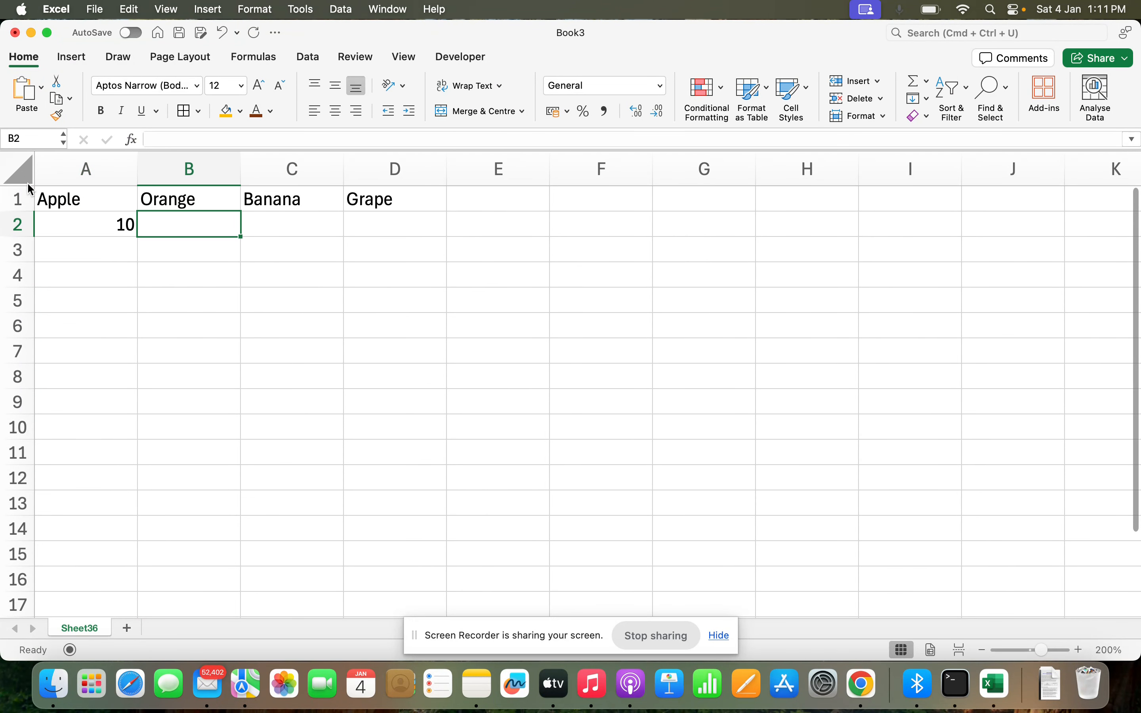
pyautogui.write('29')
pyautogui.press('Tab')
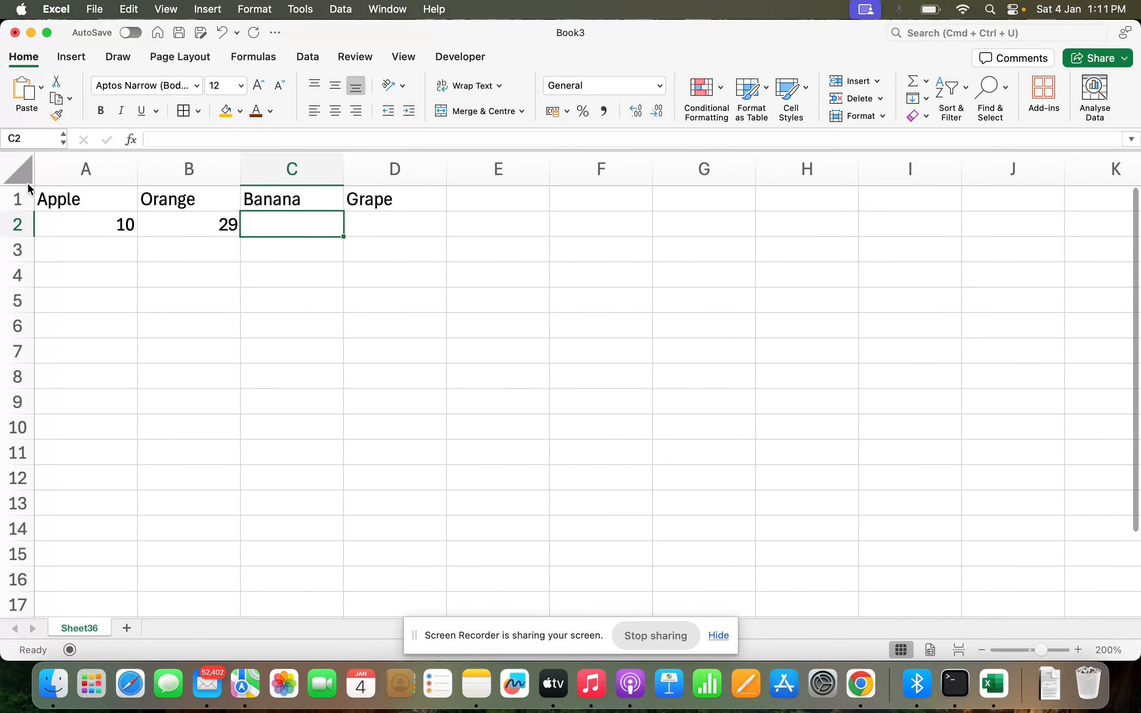
pyautogui.write('30')
pyautogui.press('Tab')
pyautogui.write('40')
pyautogui.press('Return')
# Step: Start an =OFF formula in F1, then cancel it and leave F1 empty
pyautogui.click(94, 201)
pyautogui.click(623, 197)
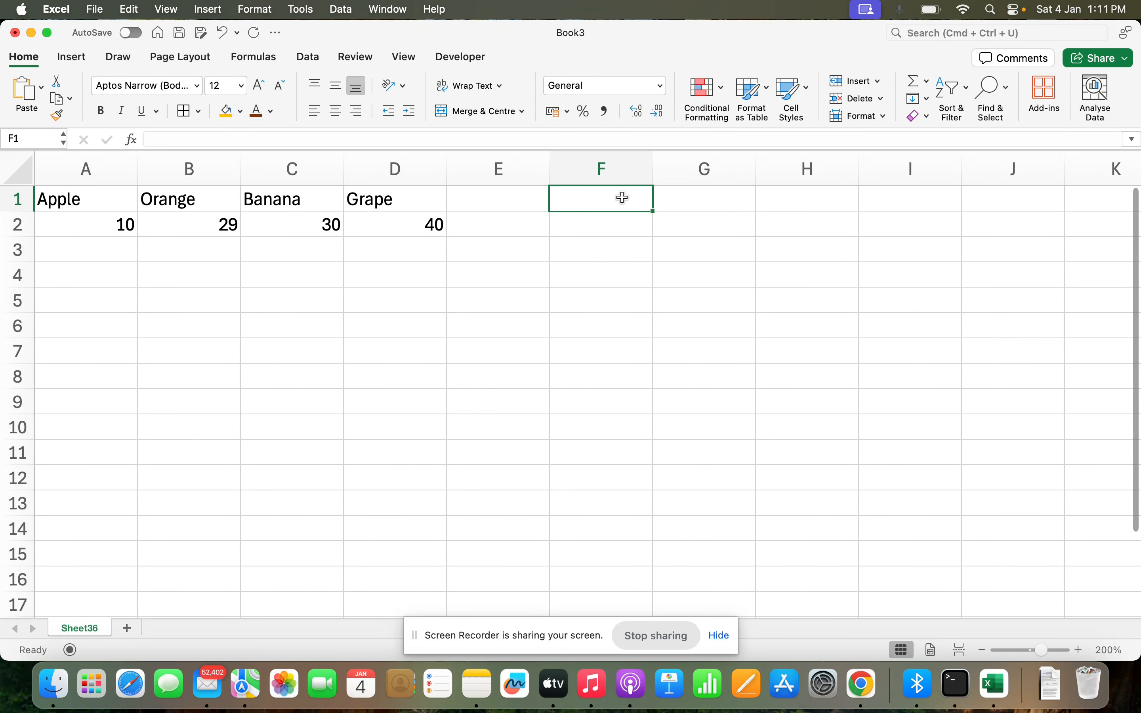
pyautogui.write('=off')
pyautogui.press('Escape')
pyautogui.press('Escape')
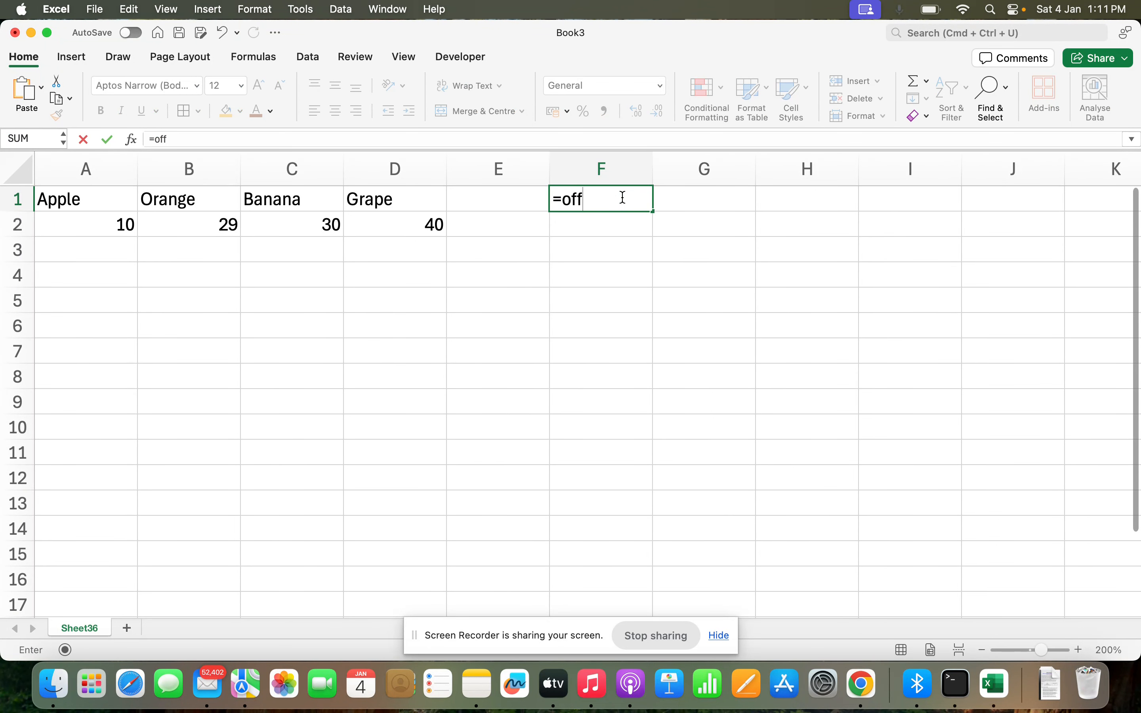
pyautogui.press('Left')
pyautogui.press('Left')
pyautogui.press('Left')
pyautogui.press('Left')
pyautogui.press('Down')
pyautogui.press('Down')
pyautogui.press('Up')
pyautogui.press('Up')
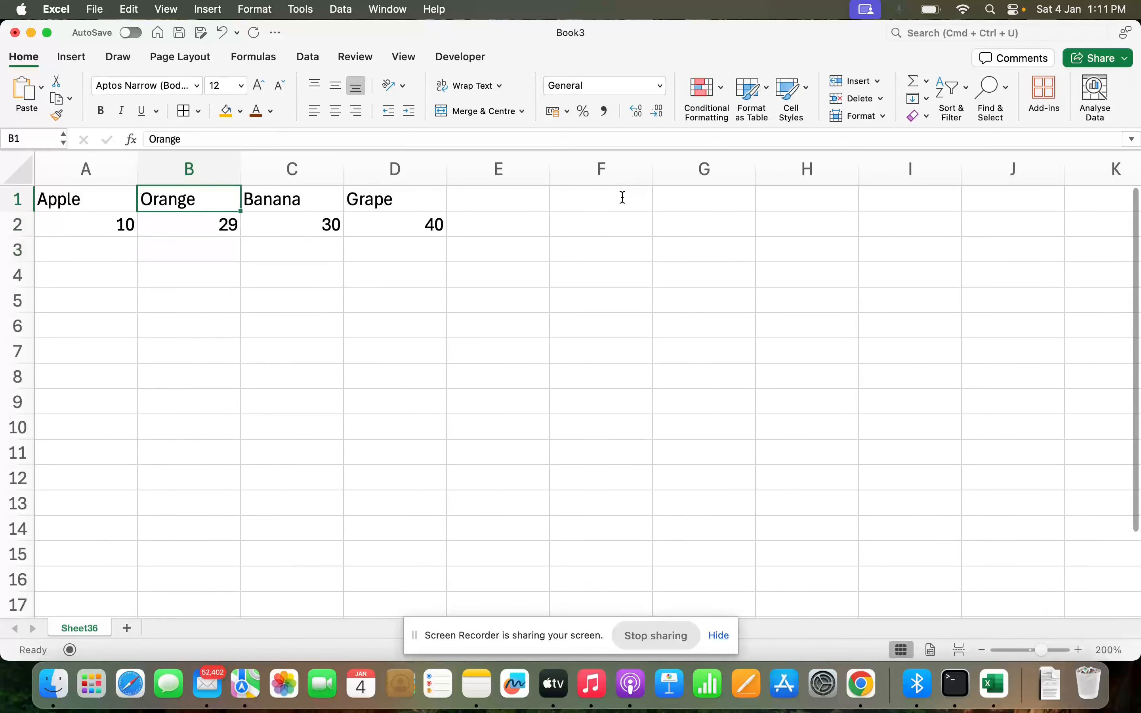
pyautogui.press('Right')
pyautogui.press('Right')
pyautogui.press('Right')
# Step: Label cell F1 'Price of Orange'
pyautogui.click(623, 198)
pyautogui.write('Price f')
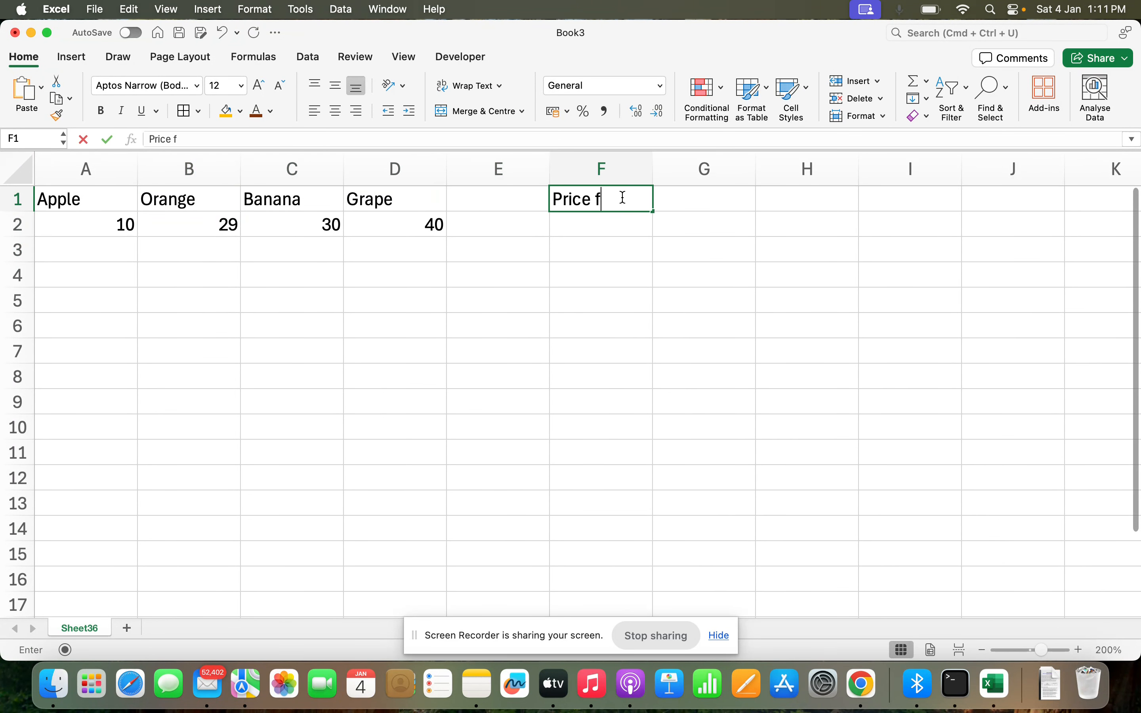
pyautogui.press('BackSpace')
pyautogui.write('of Or')
pyautogui.press('BackSpace')
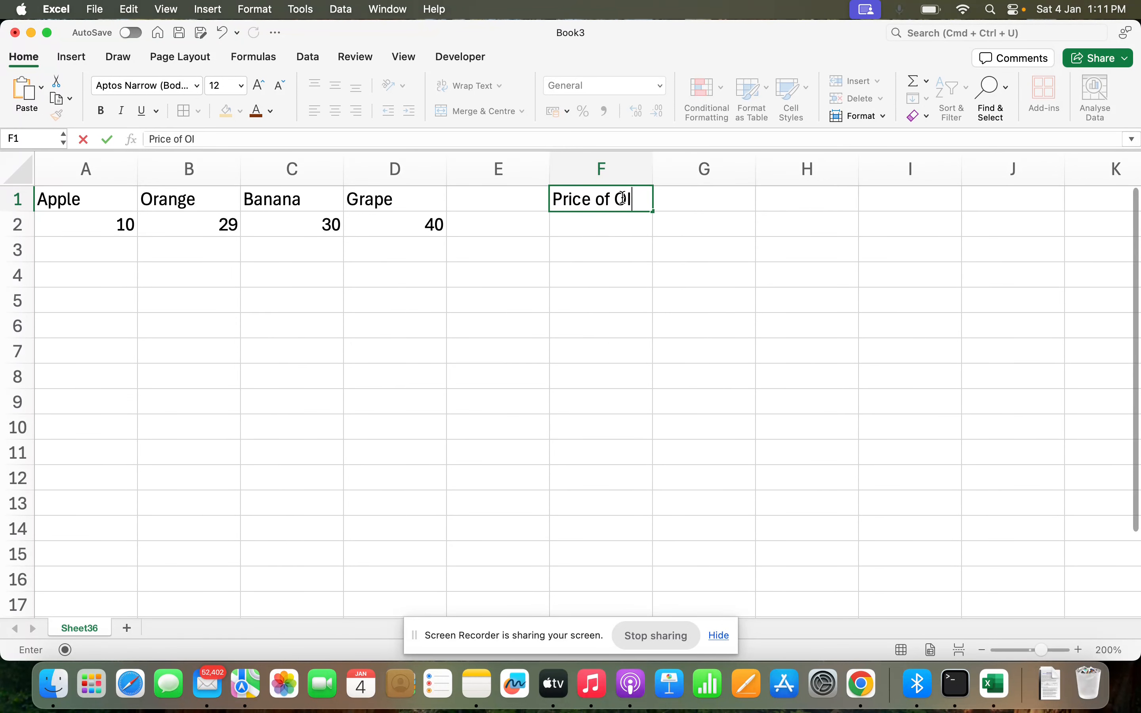
pyautogui.write('range')
pyautogui.press('Tab')
# Step: Widen columns F and G, and begin an =OFFSET( formula in G1
pyautogui.click(632, 168)
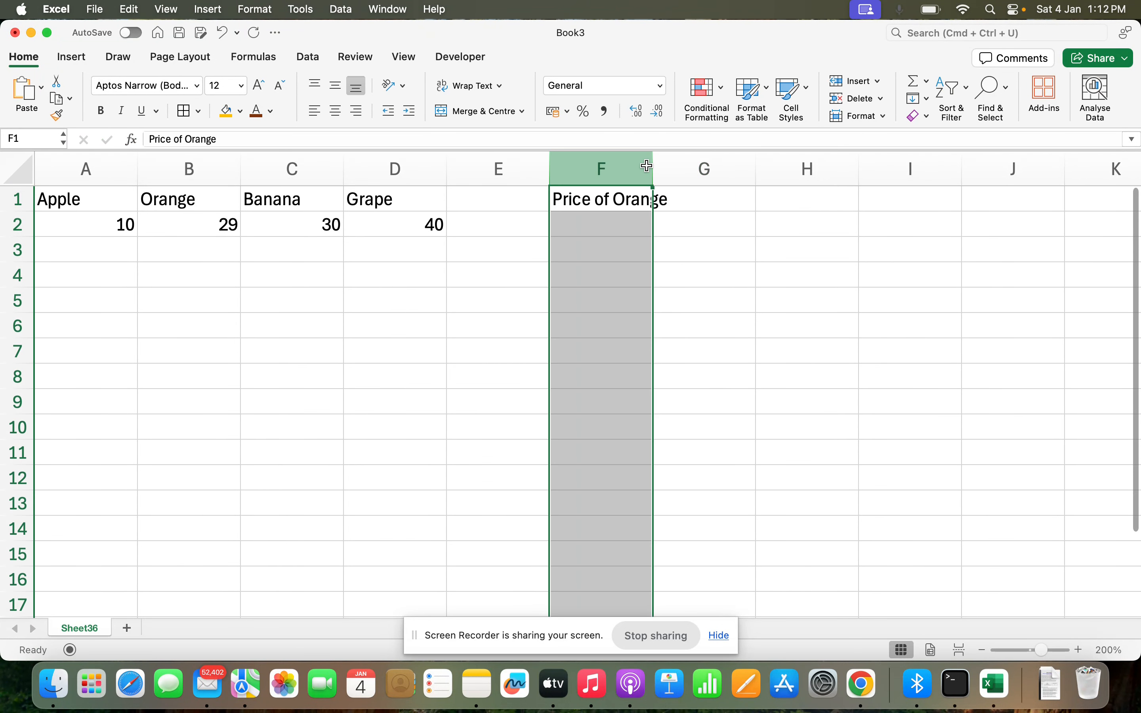
pyautogui.moveTo(658, 166); pyautogui.dragTo(676, 168)
pyautogui.click(726, 205)
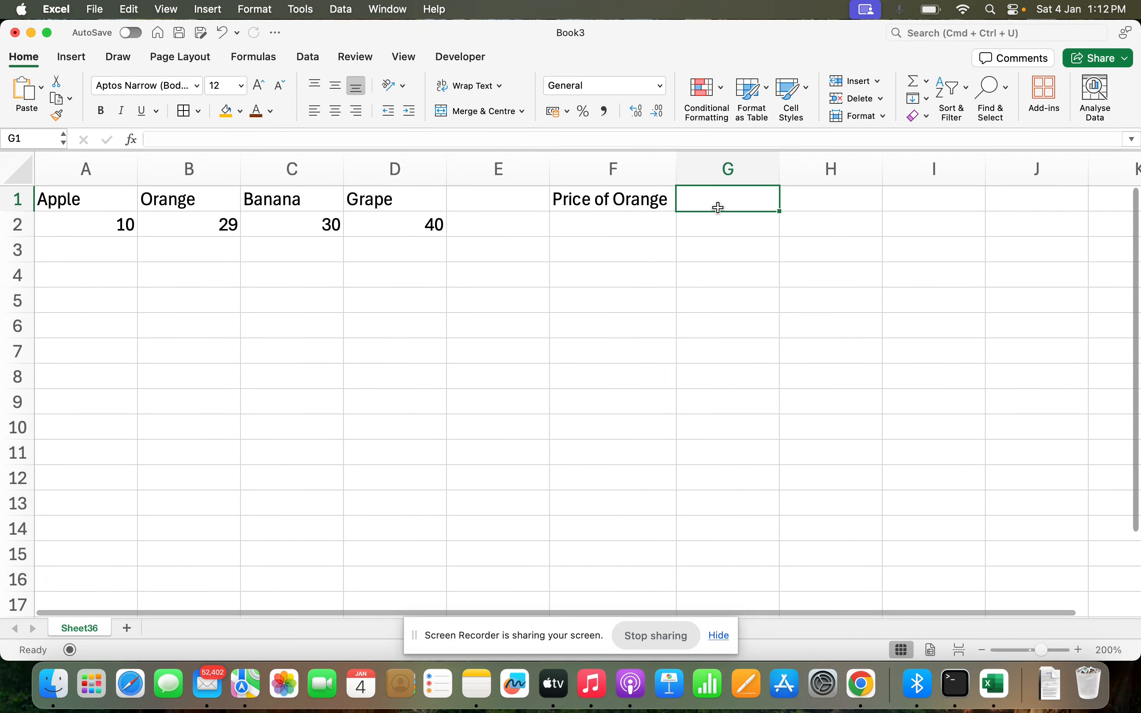
pyautogui.moveTo(781, 169); pyautogui.dragTo(1075, 168)
pyautogui.write('=off')
pyautogui.press('Tab')
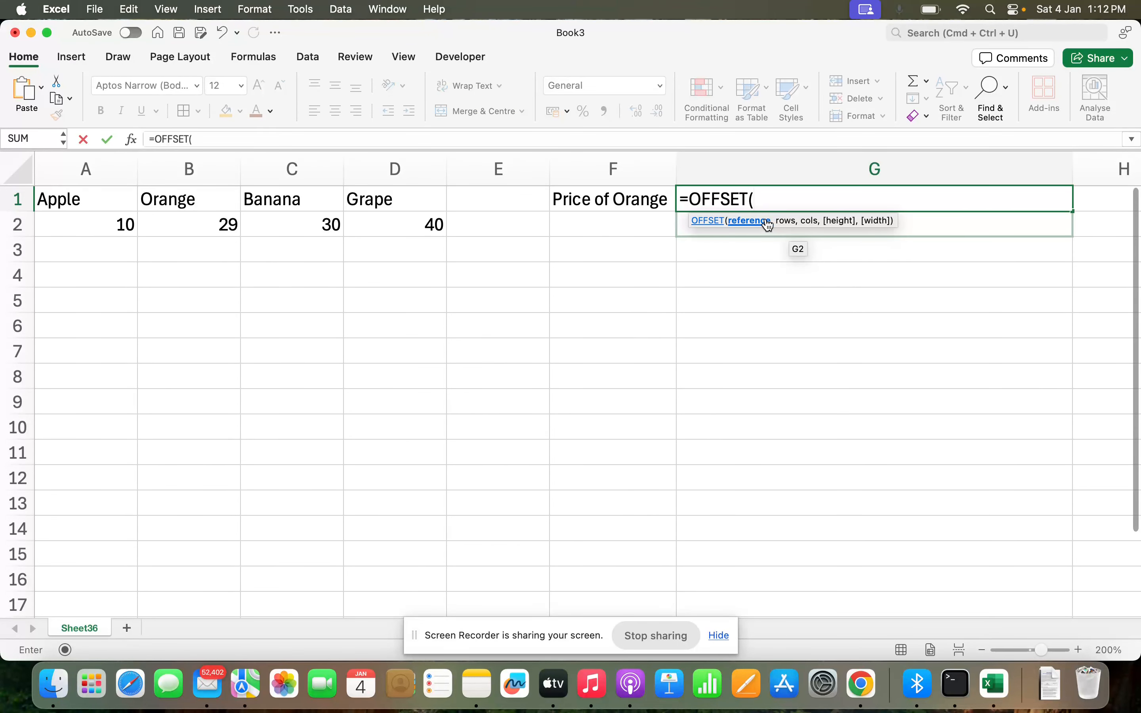
# Step: Complete G1 as =OFFSET(A1,1,1), returning Orange's price of 29
pyautogui.click(92, 195)
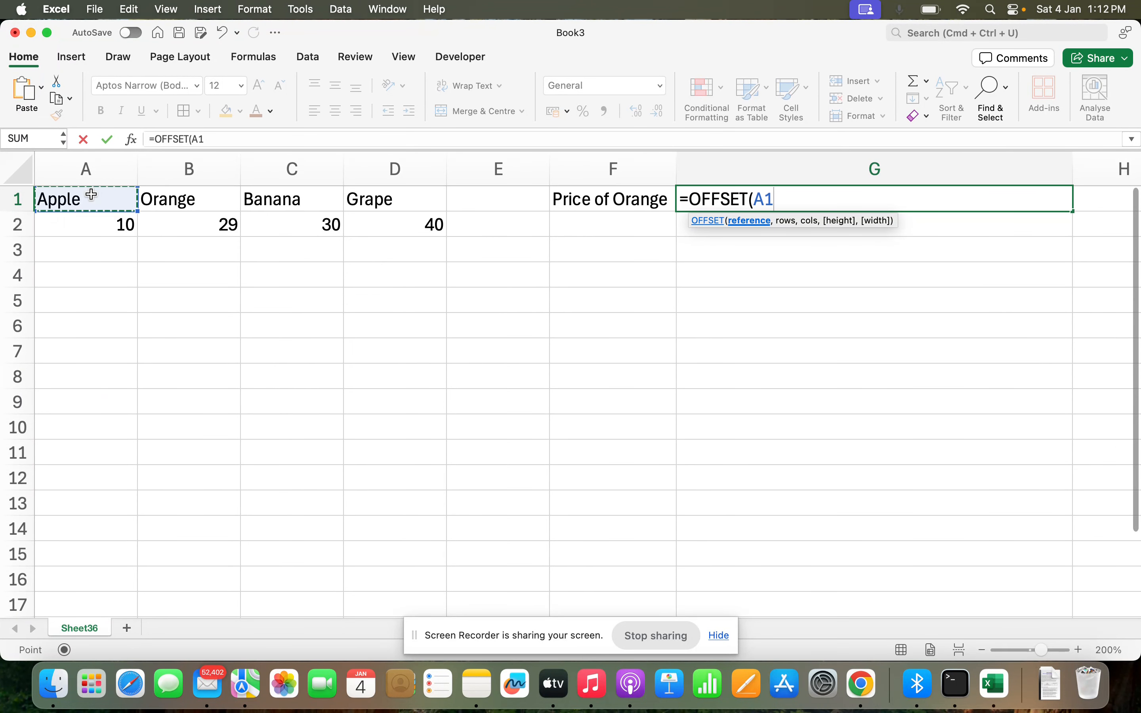
pyautogui.write(',')
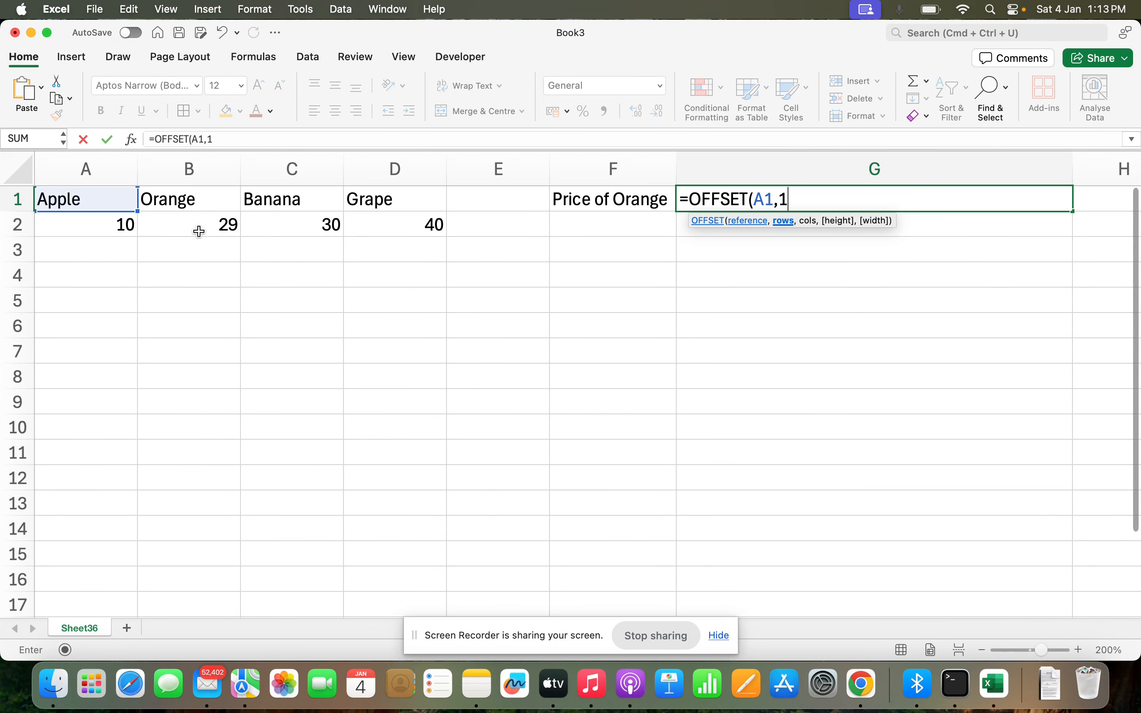
pyautogui.write('1)')
pyautogui.press('Return')
pyautogui.press('Return')
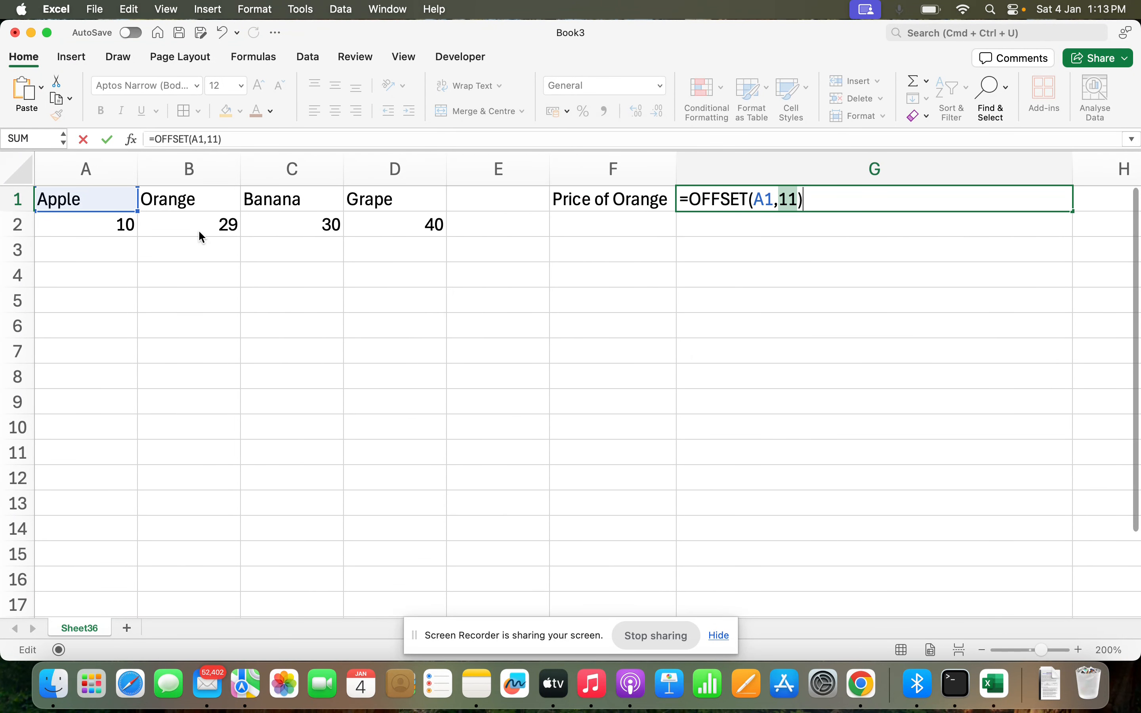
pyautogui.press('Right')
pyautogui.press('Left')
pyautogui.write(',')
pyautogui.press('Return')
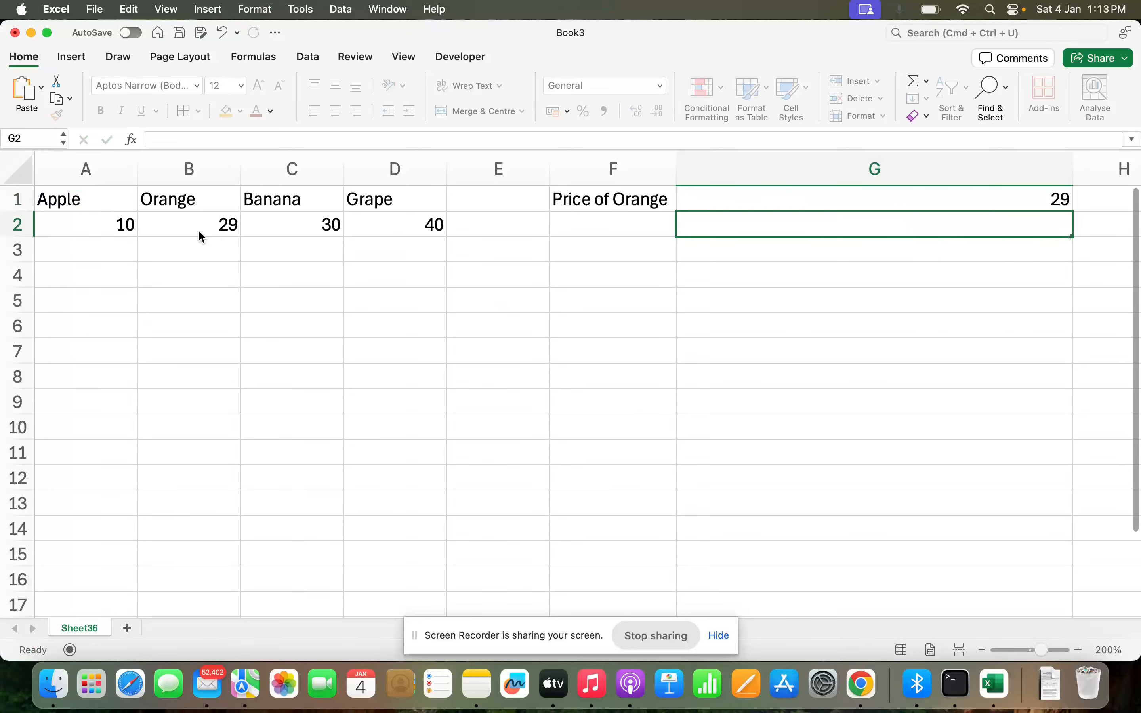
pyautogui.press('Up')
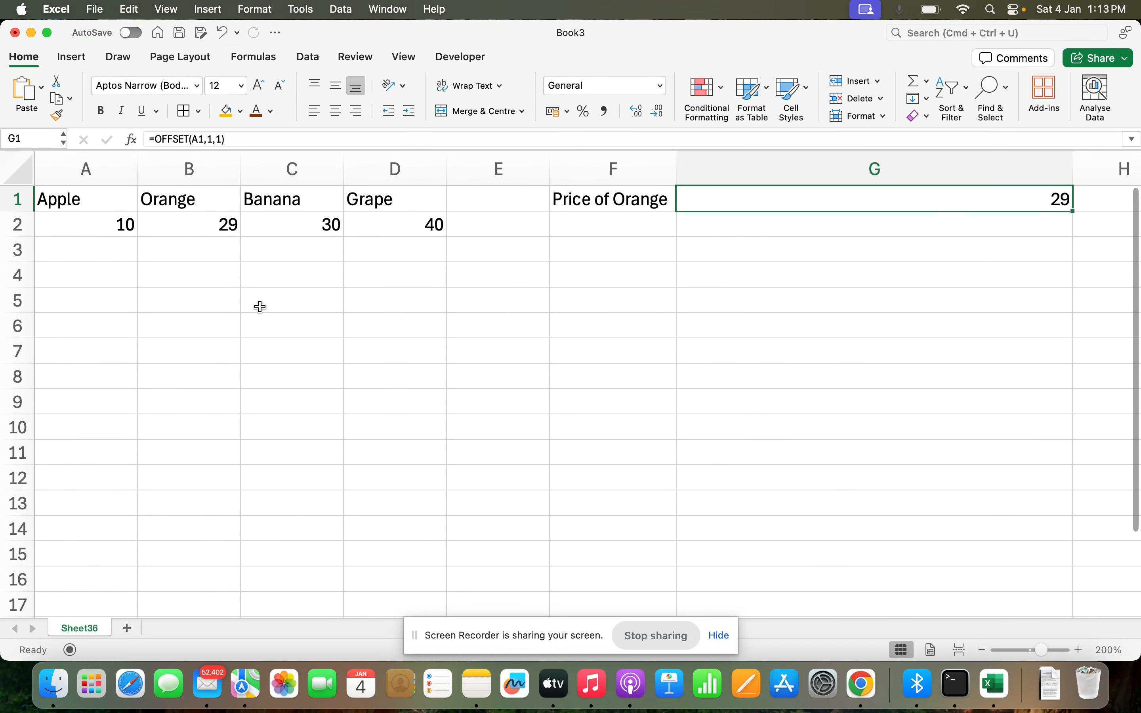
# Step: Give the fruit header row A1:D1 an orange fill
pyautogui.click(103, 305)
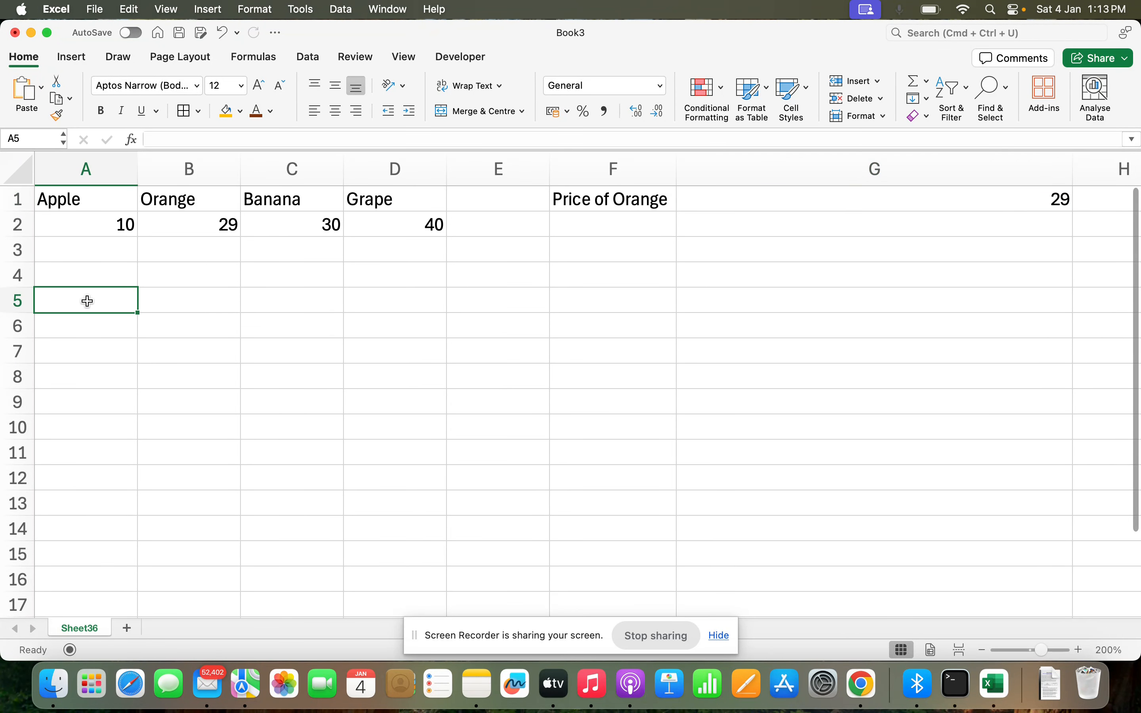
pyautogui.moveTo(75, 198); pyautogui.dragTo(374, 198)
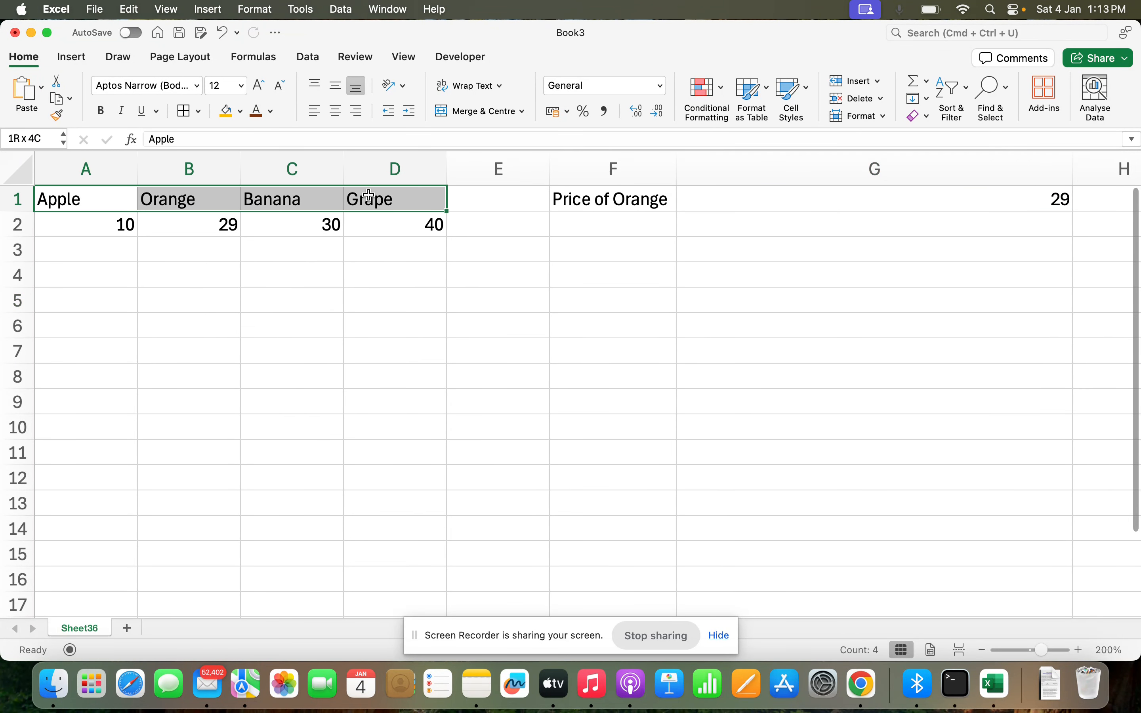
pyautogui.click(231, 113)
# Step: Add headers Month in A5 and Sales in B5, then select both
pyautogui.click(106, 282)
pyautogui.press('Down')
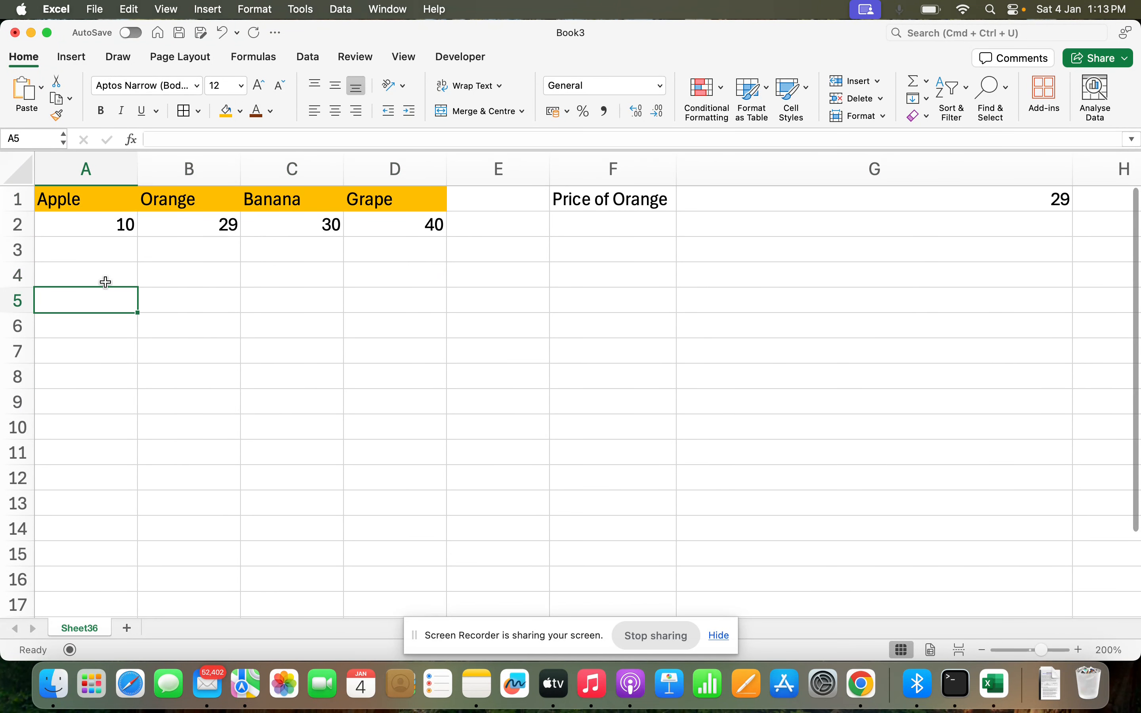
pyautogui.write('Month')
pyautogui.press('Tab')
pyautogui.write('Sales')
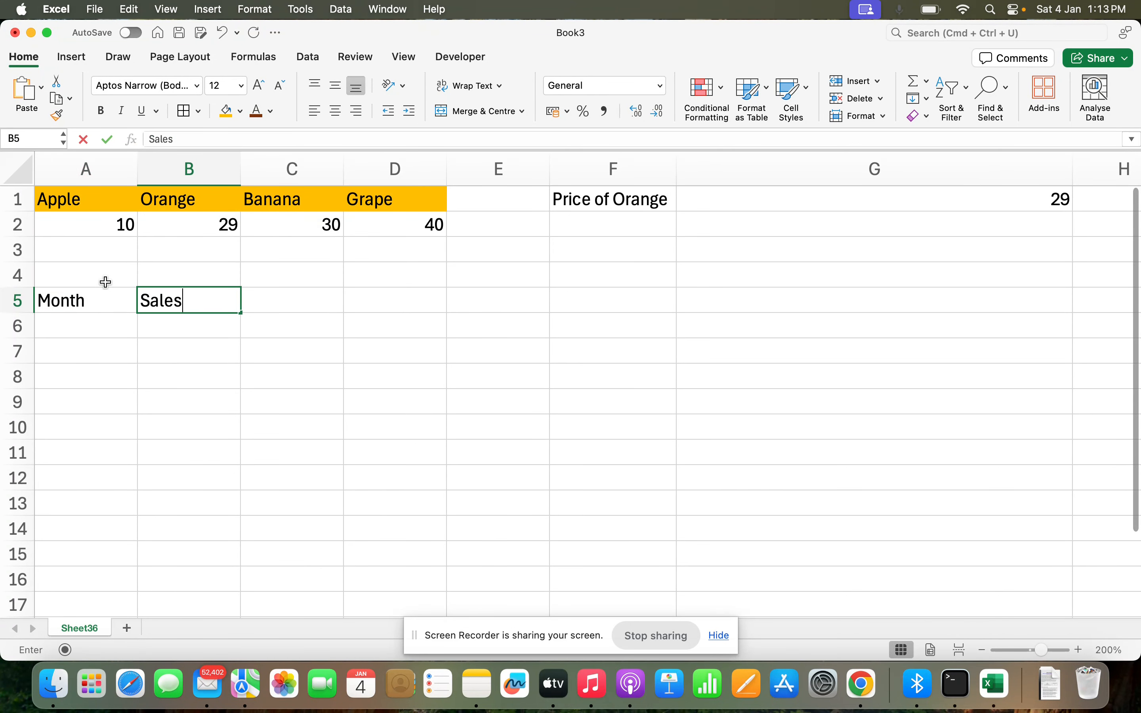
pyautogui.press('Return')
pyautogui.press('Up')
pyautogui.hotkey('shift', 'Right')
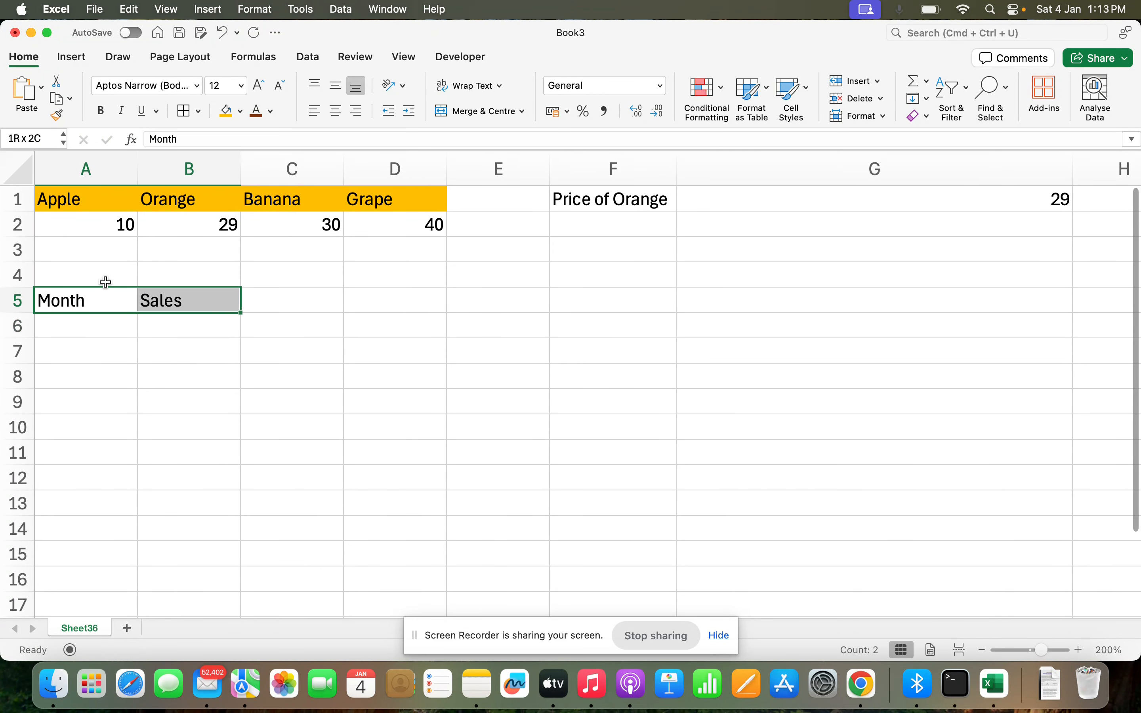
# Step: Shade the Month and Sales headers orange and list Jan, Feb, Mar in A6:A8
pyautogui.click(228, 112)
pyautogui.click(90, 330)
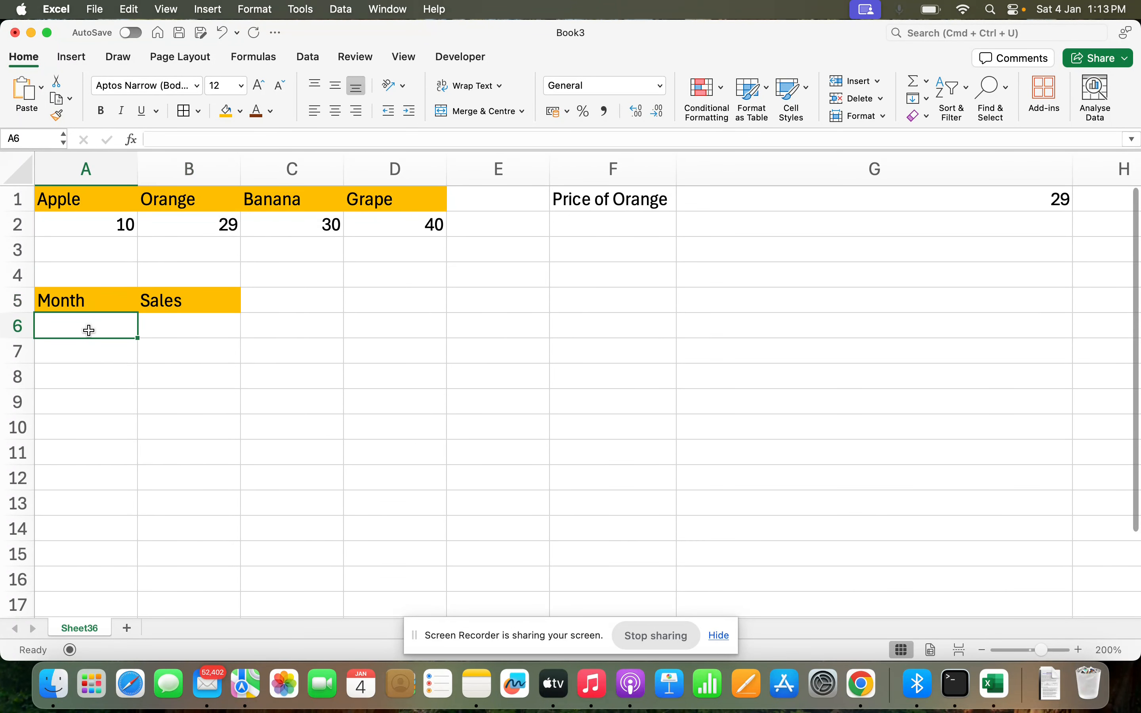
pyautogui.write('Jan')
pyautogui.press('Return')
pyautogui.write('Feb')
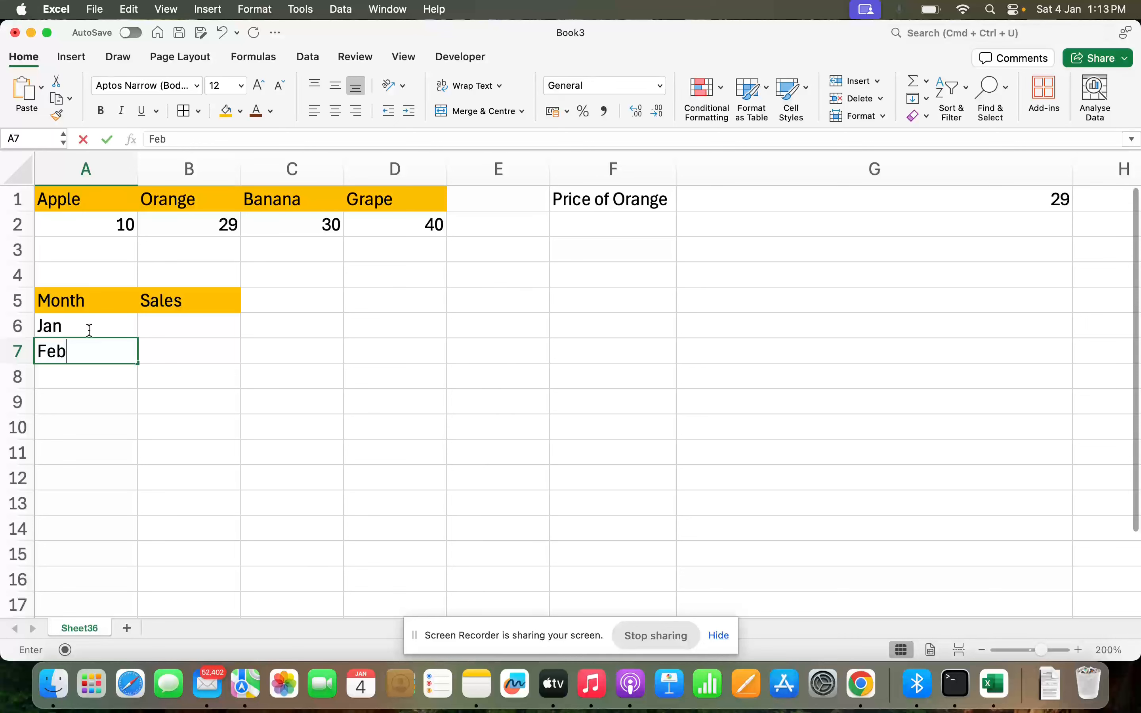
pyautogui.press('Return')
pyautogui.write('Mar')
pyautogui.press('Tab')
# Step: Enter sales 5000, 6000, 7000 in B6:B8
pyautogui.click(174, 325)
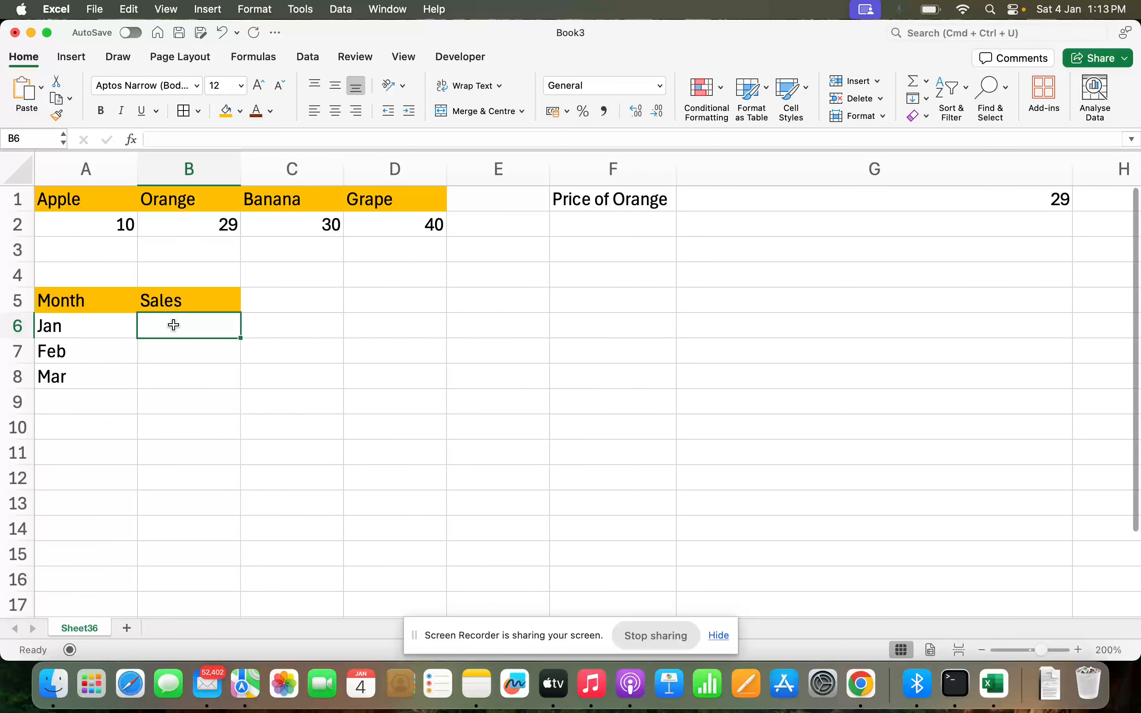
pyautogui.write('500')
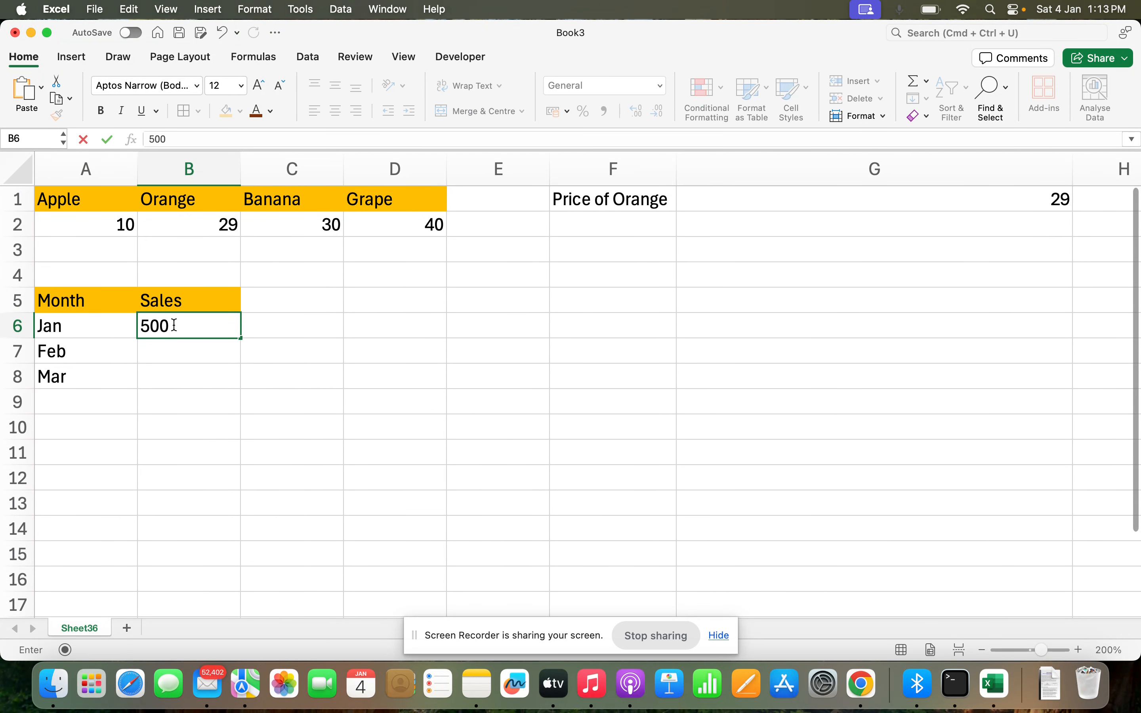
pyautogui.write('0')
pyautogui.press('Return')
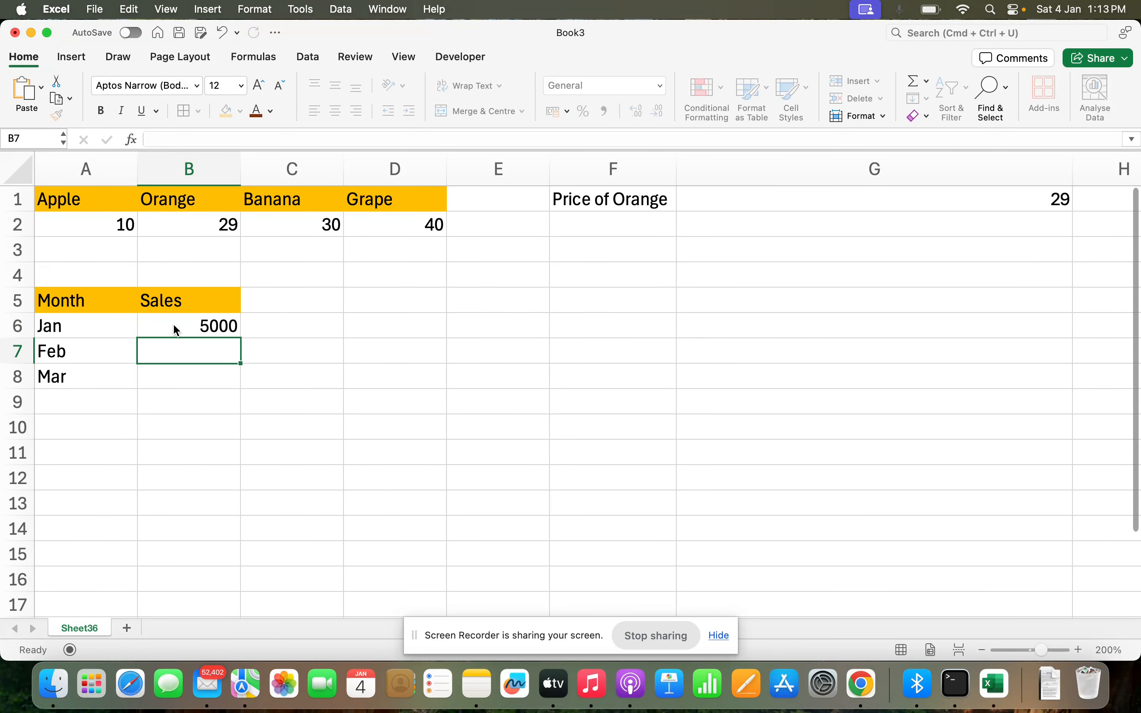
pyautogui.write('6000')
pyautogui.press('Return')
pyautogui.write('7000')
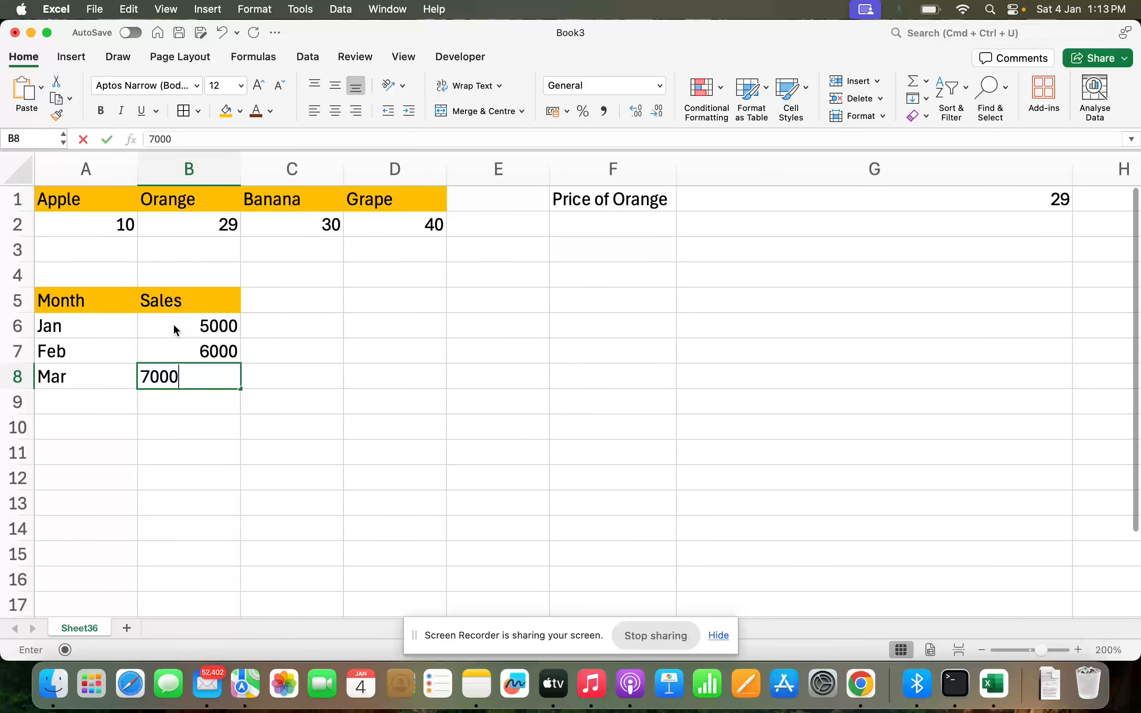
pyautogui.press('Return')
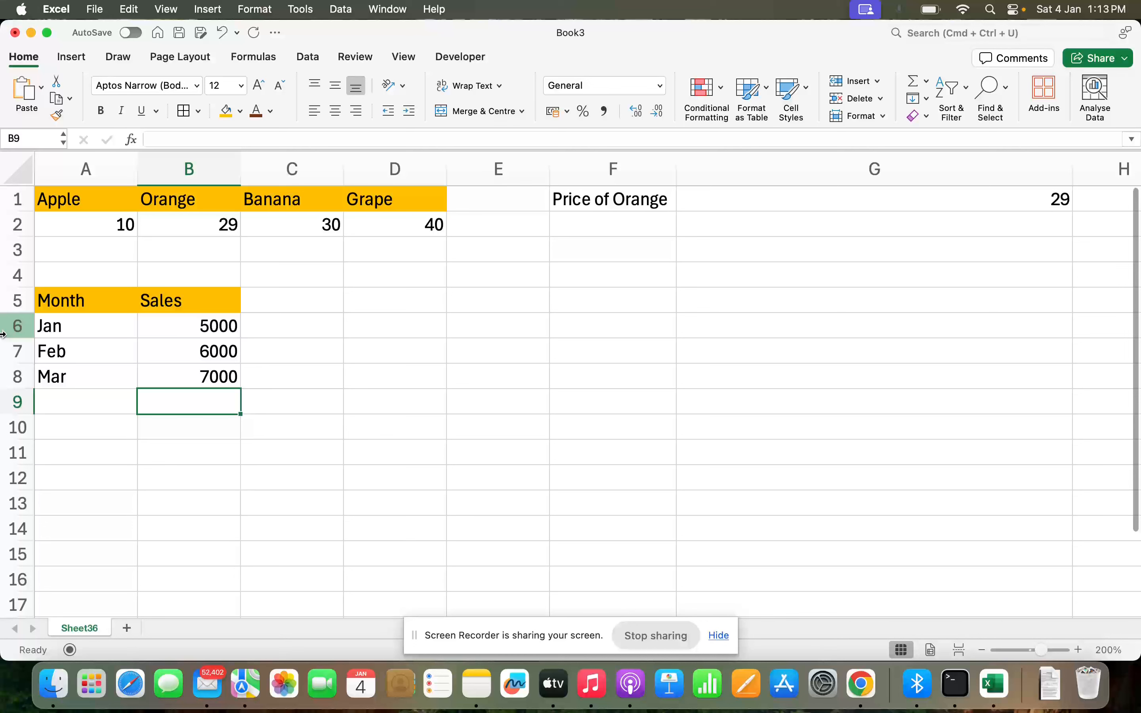
pyautogui.click(203, 355)
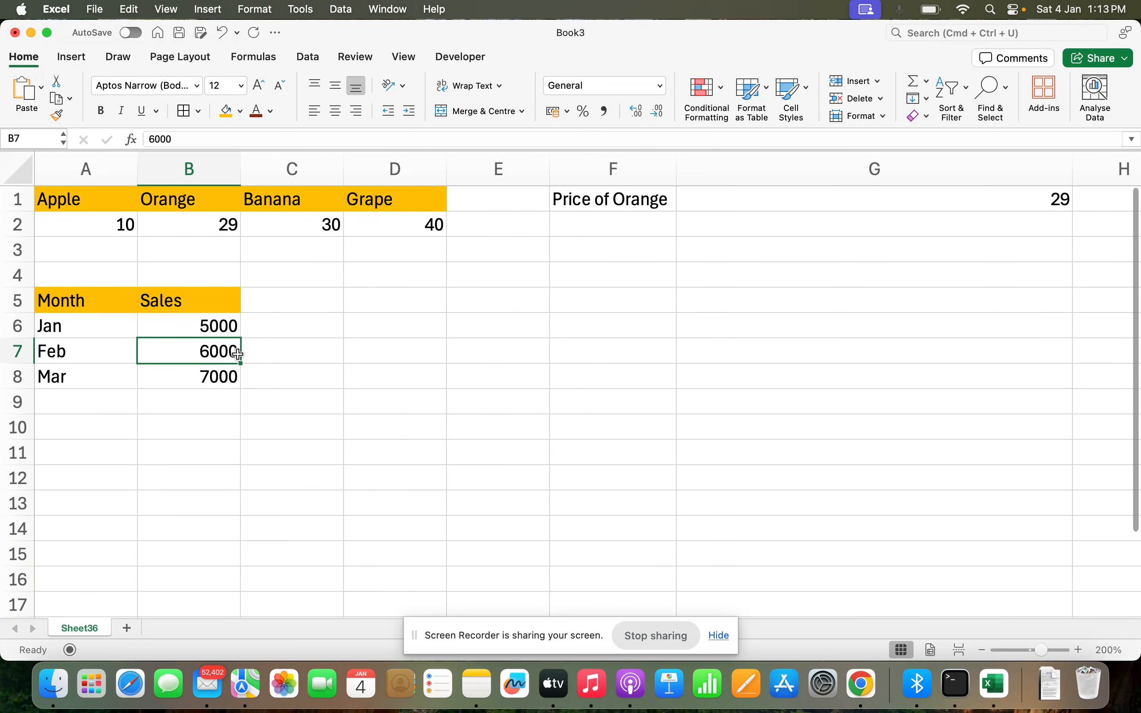
# Step: Enter =OFFSET(A5,2,1) in E5, returning Feb's sales of 6000
pyautogui.click(481, 304)
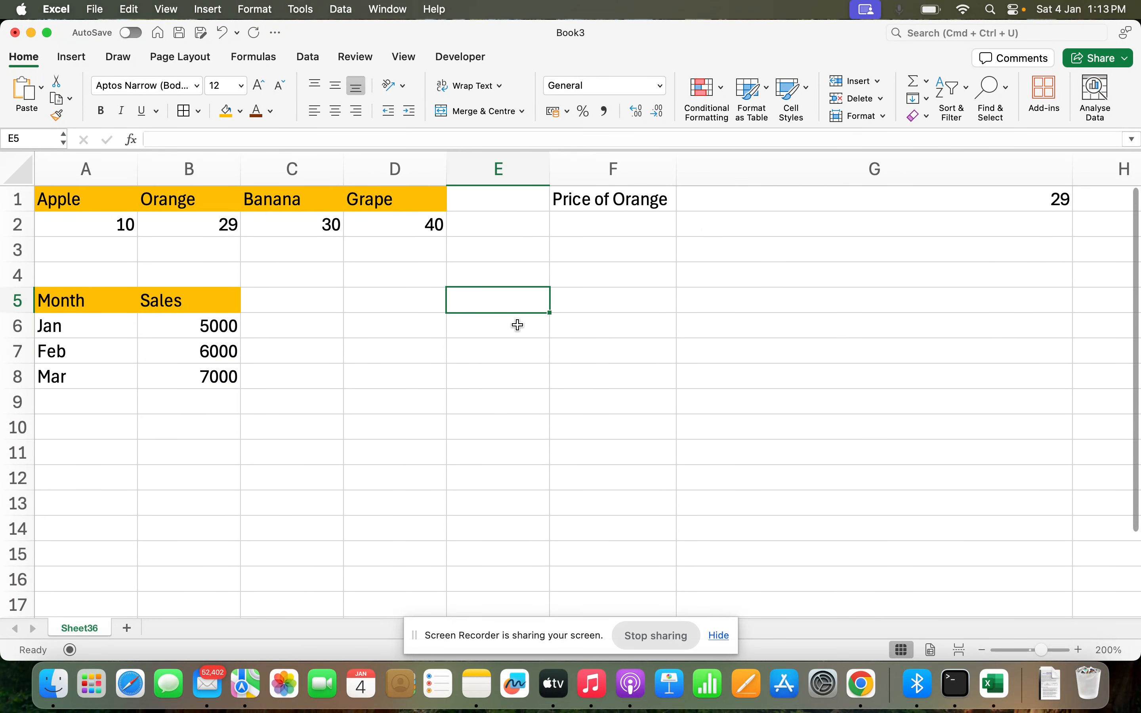
pyautogui.write('=offs')
pyautogui.press('Tab')
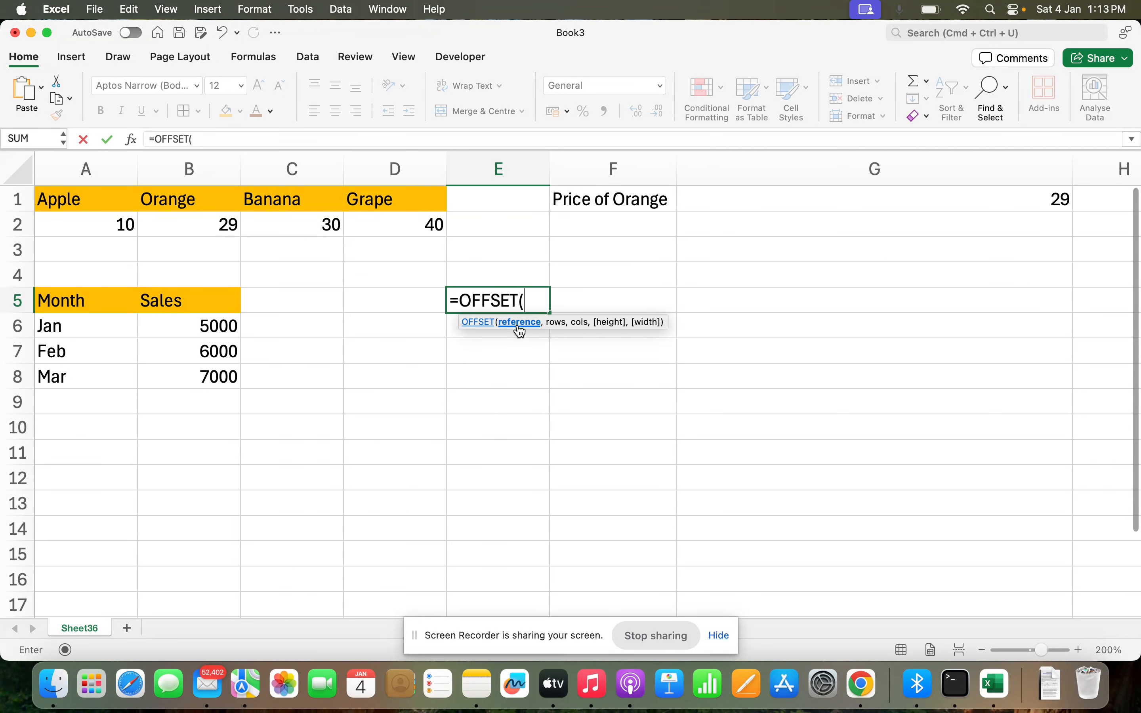
pyautogui.click(102, 305)
pyautogui.write(',')
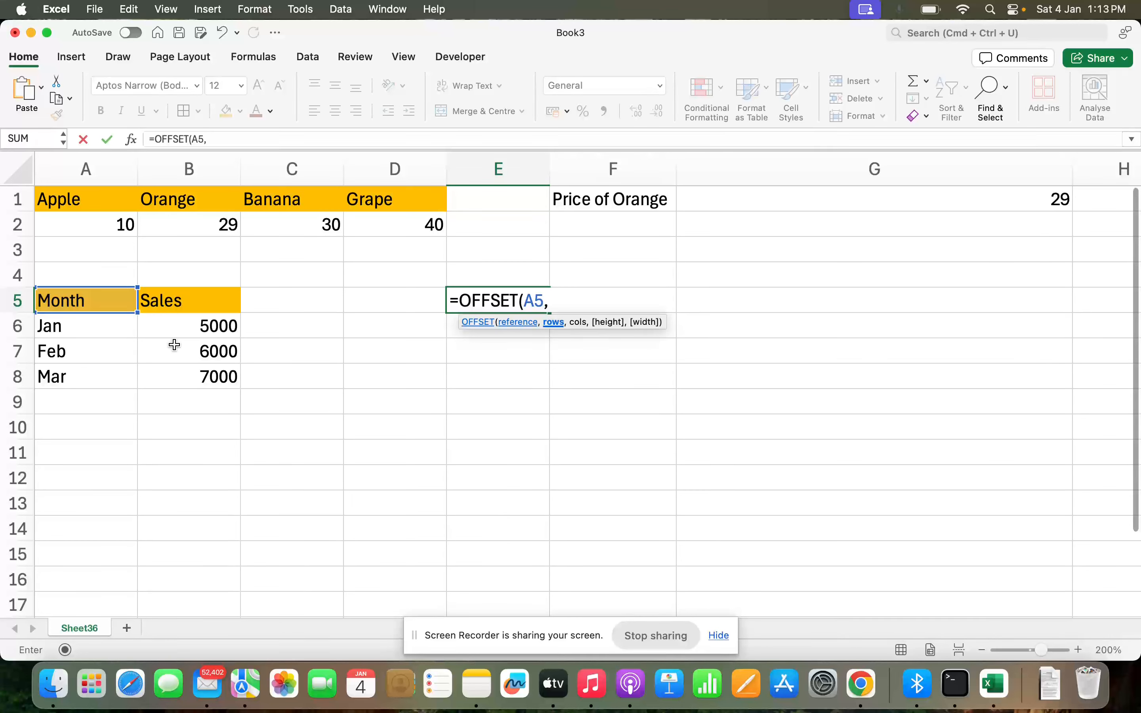
pyautogui.write('2,')
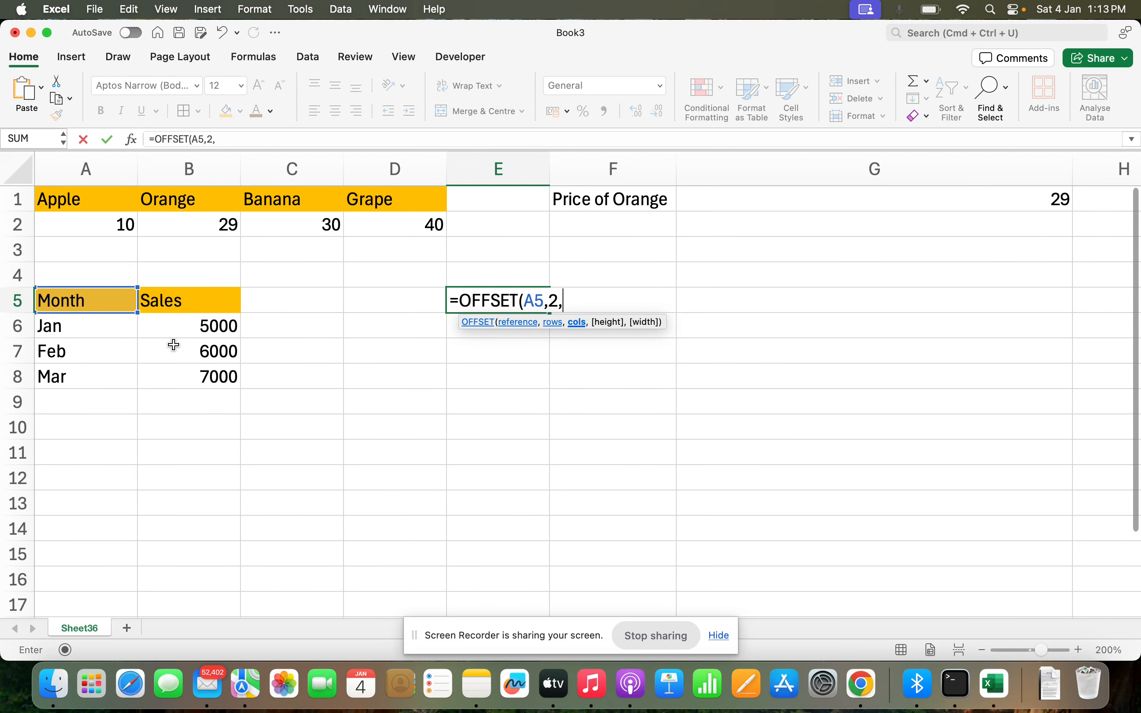
pyautogui.write('1)')
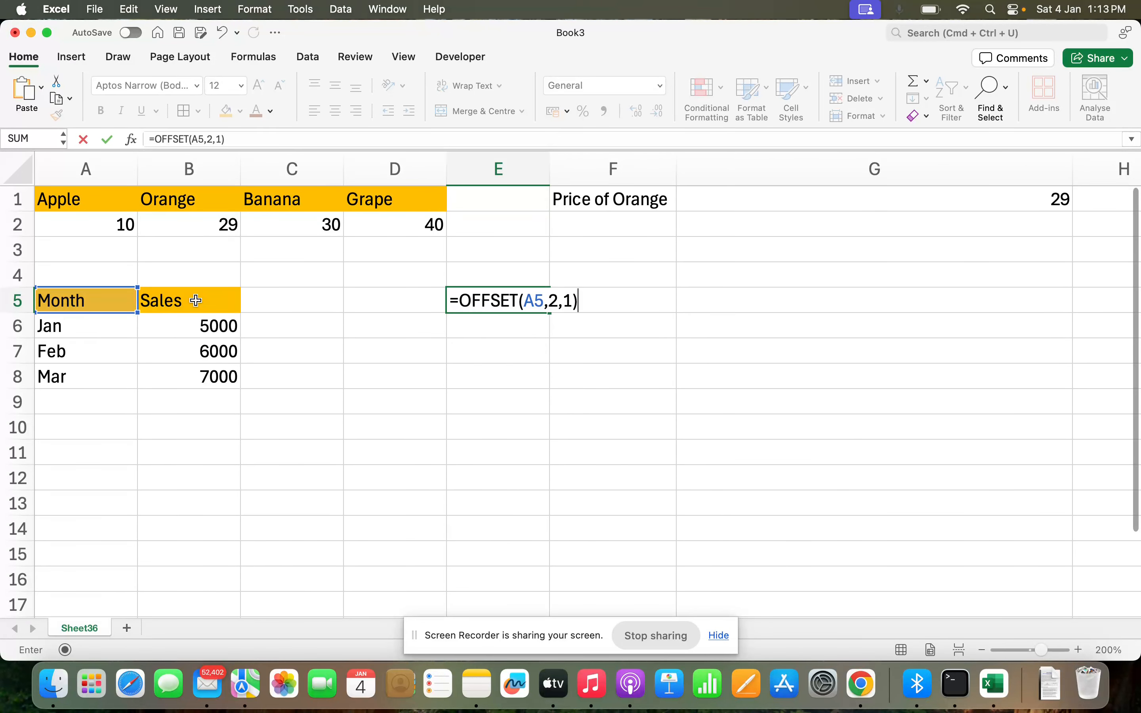
pyautogui.press('Return')
pyautogui.press('Up')
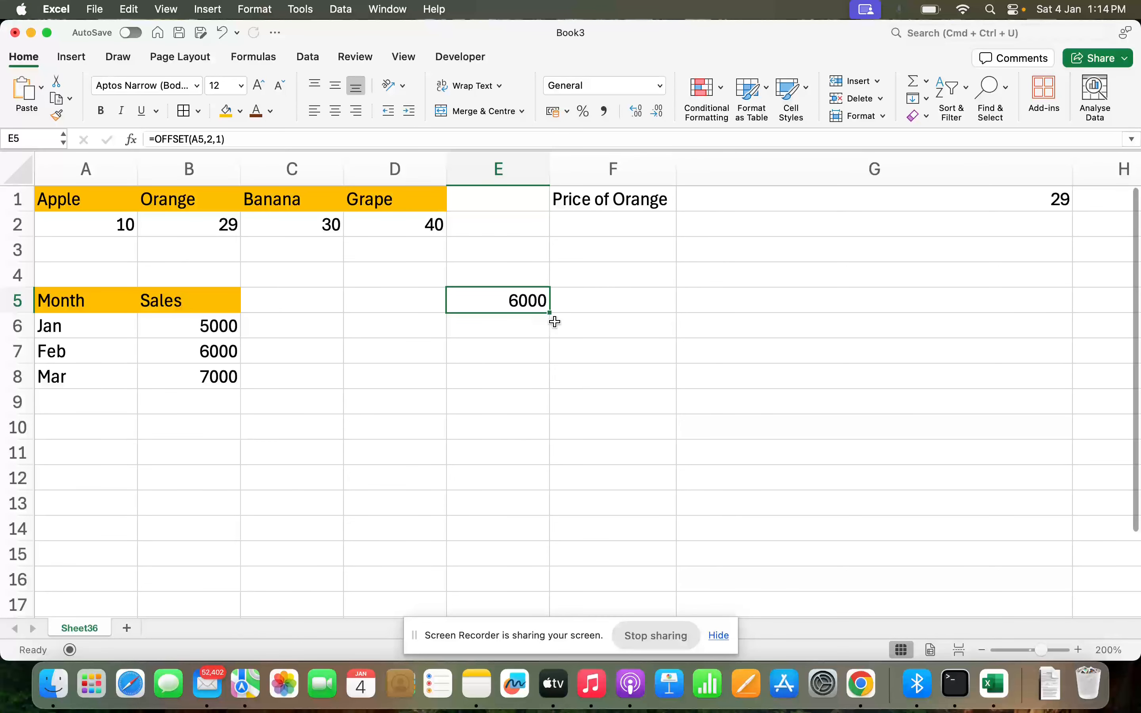
# Step: Extend E5 to =OFFSET(A5,2,1,2) so it spills 6000 and 7000
pyautogui.doubleClick(499, 304)
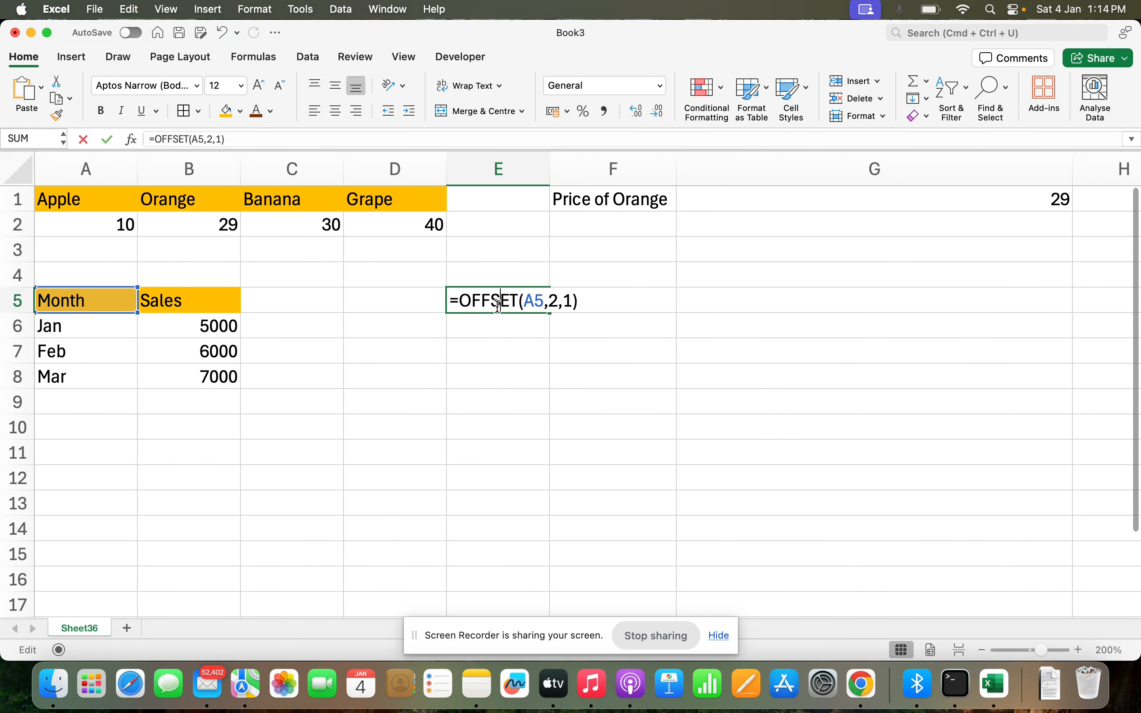
pyautogui.click(572, 302)
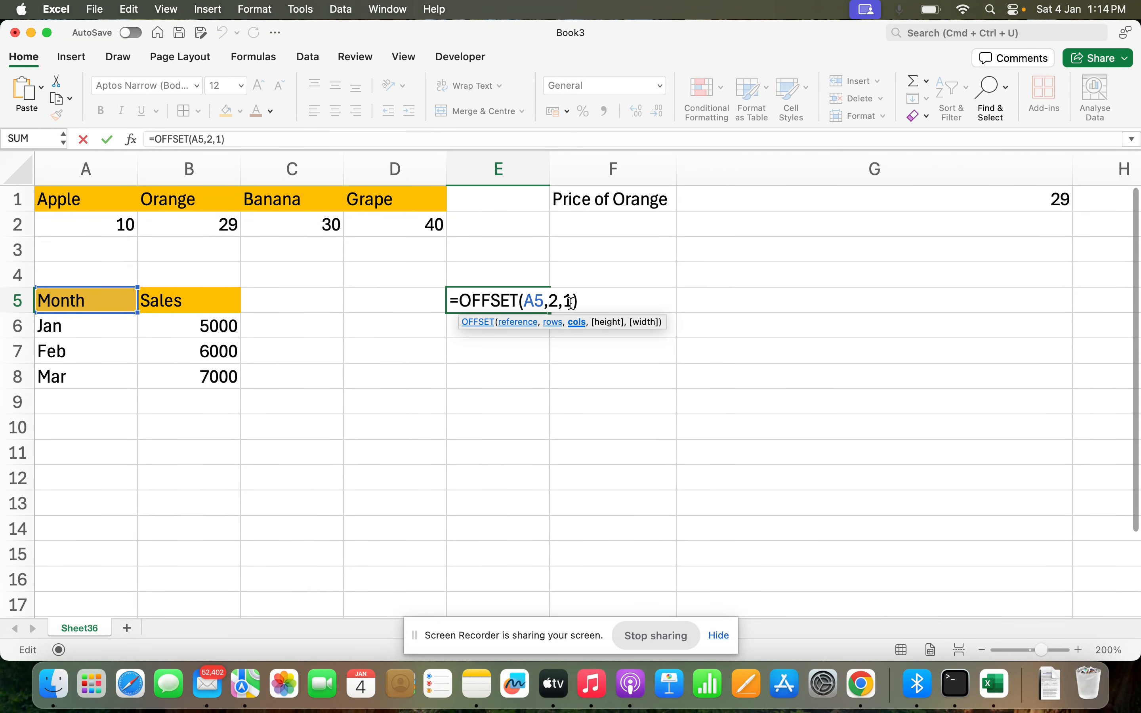
pyautogui.write(',2')
pyautogui.press('Return')
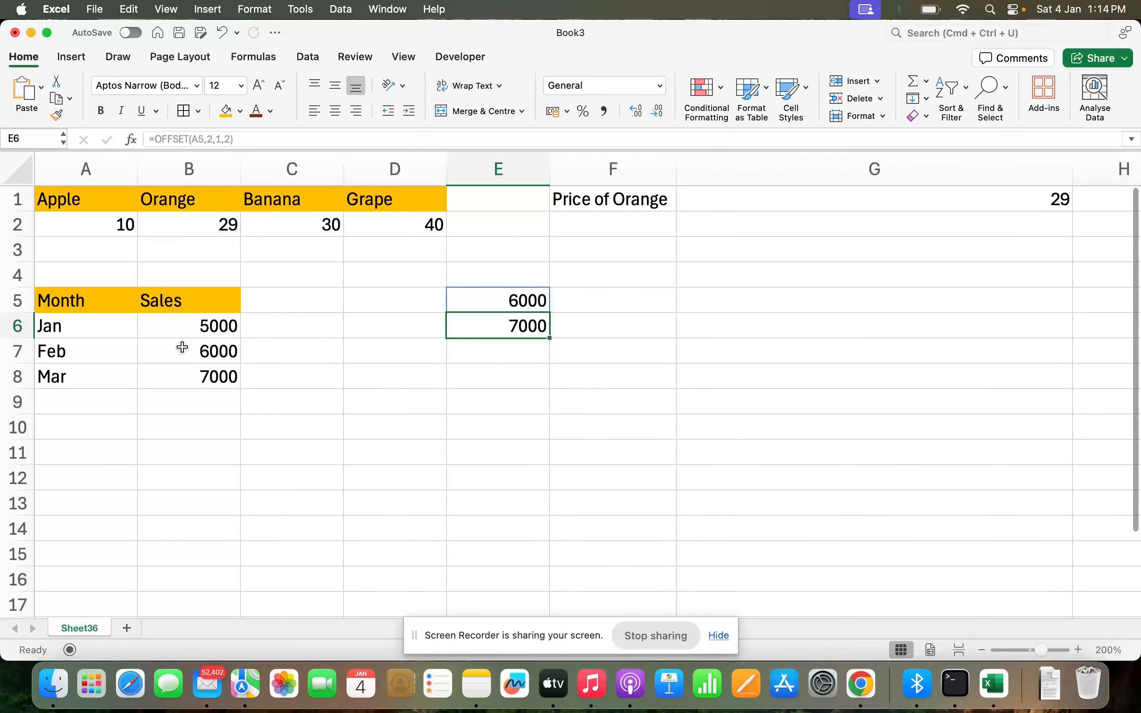
# Step: Wrap E5's formula as =SUM(OFFSET(A5,2,1,2)), showing 13000
pyautogui.moveTo(183, 348); pyautogui.dragTo(181, 375)
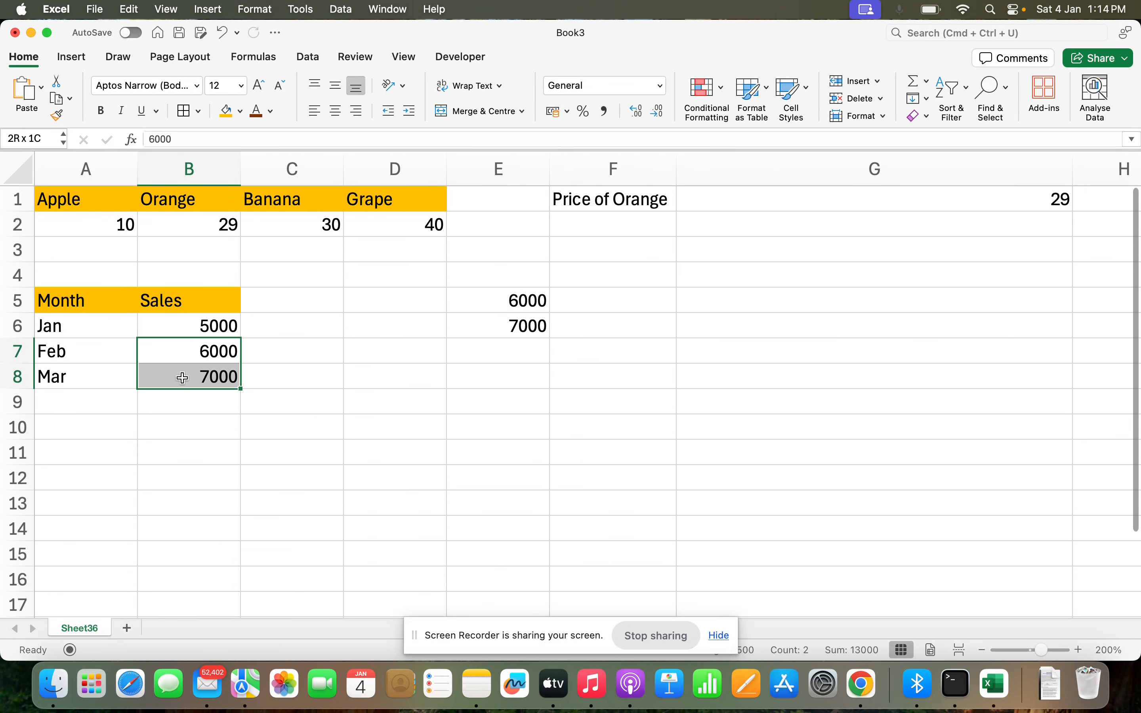
pyautogui.click(507, 310)
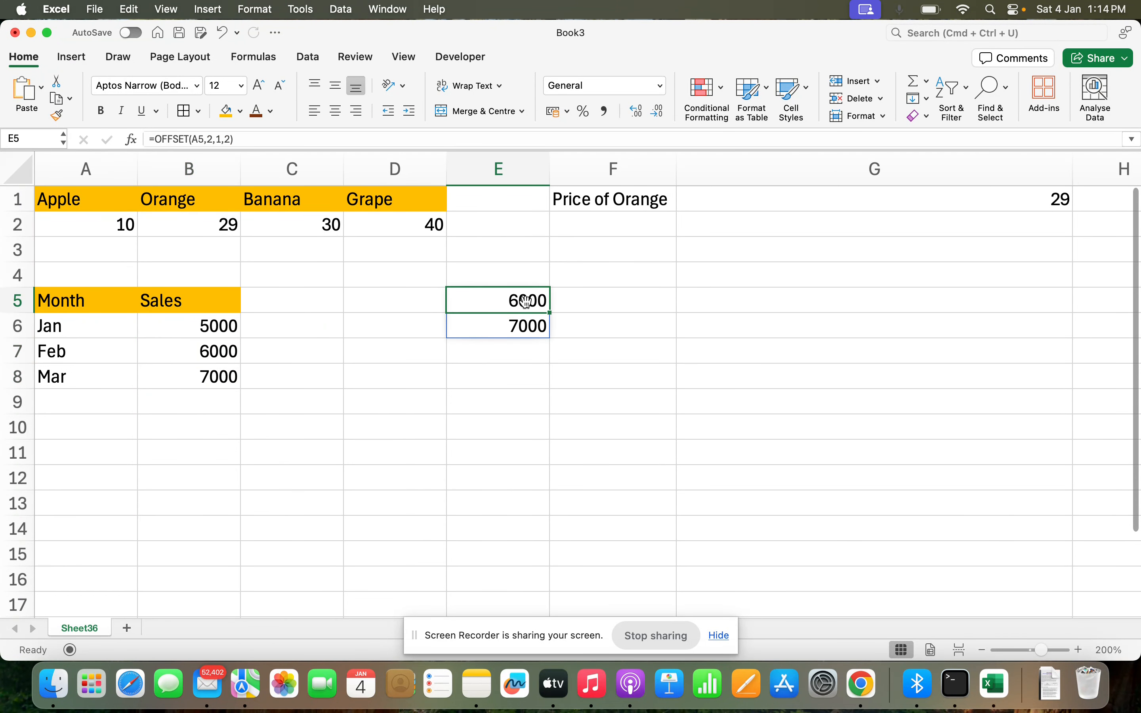
pyautogui.doubleClick(501, 301)
pyautogui.click(463, 303)
pyautogui.write('sum(')
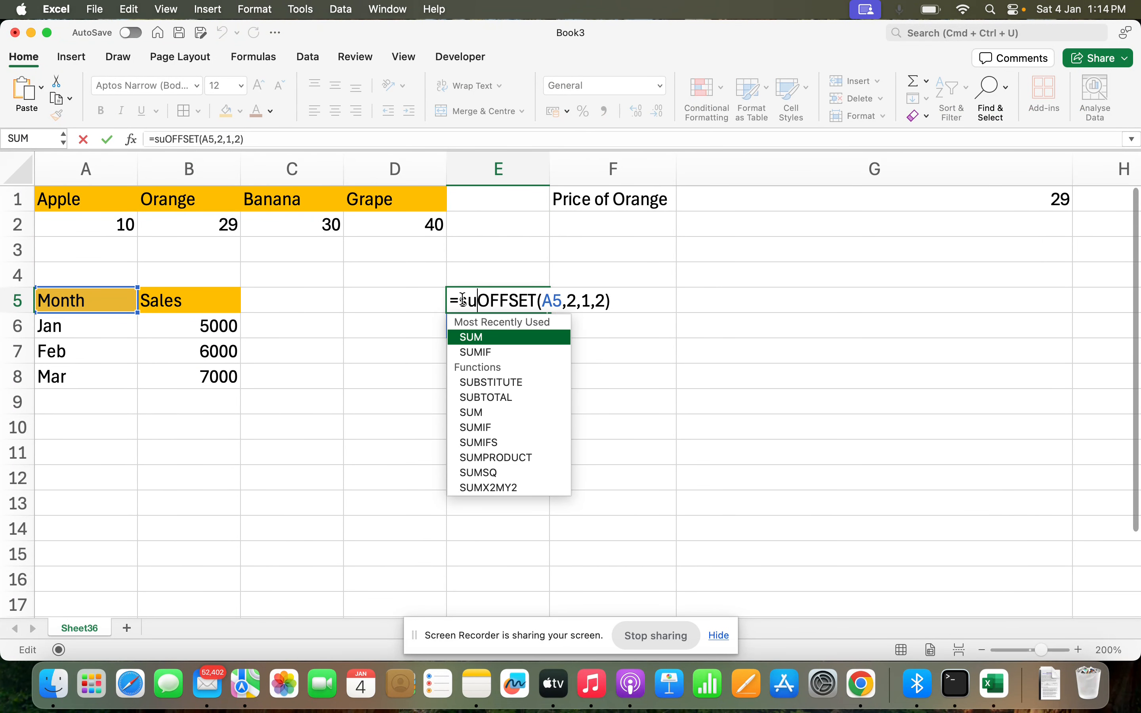
pyautogui.click(640, 297)
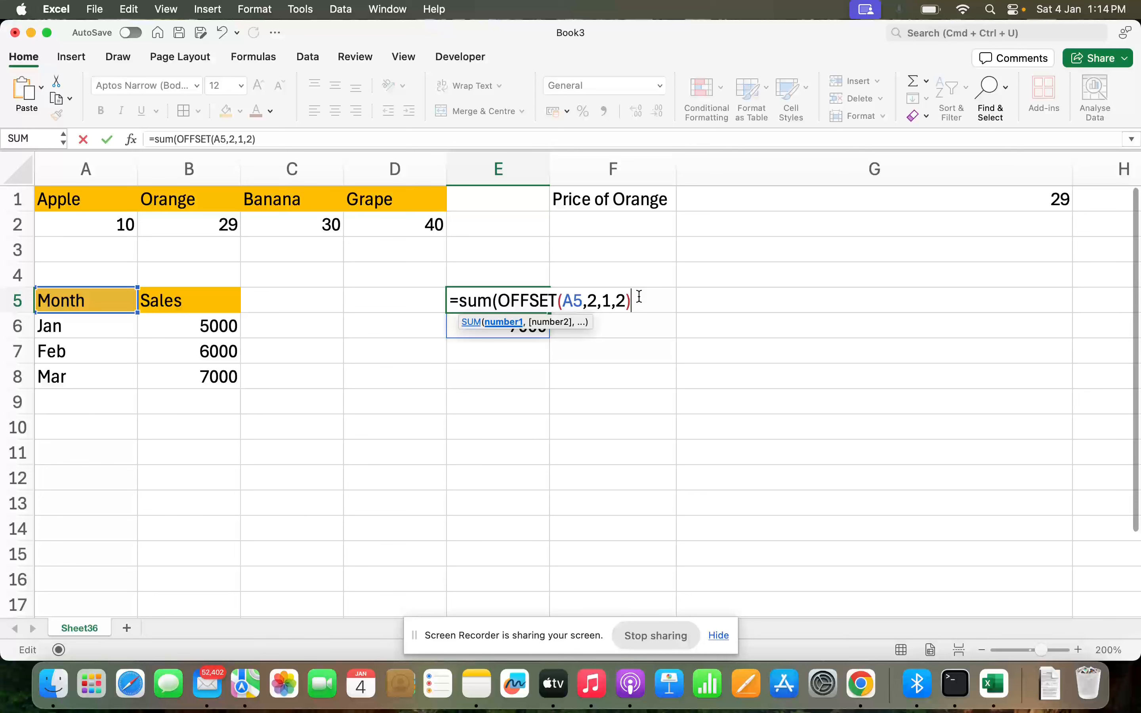
pyautogui.press('Return')
pyautogui.press('Up')
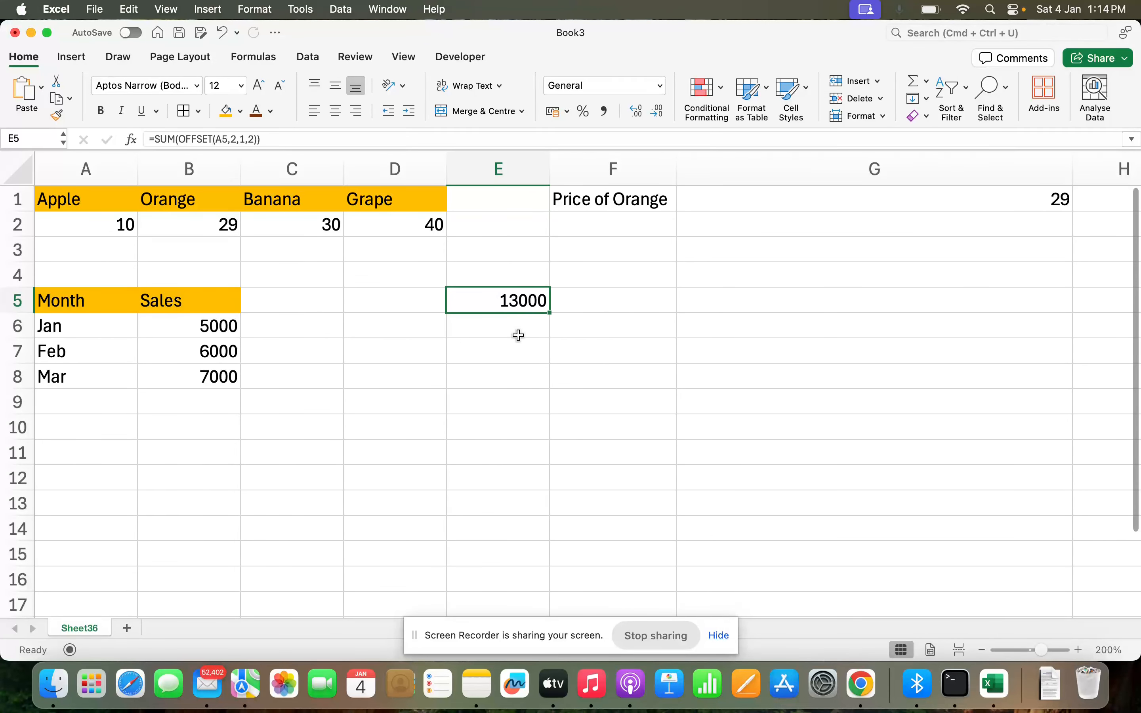
pyautogui.press('Down')
pyautogui.press('Down')
# Step: Enter =OFFSET(A5,2,1) in cell E7
pyautogui.write('=OFFSET(')
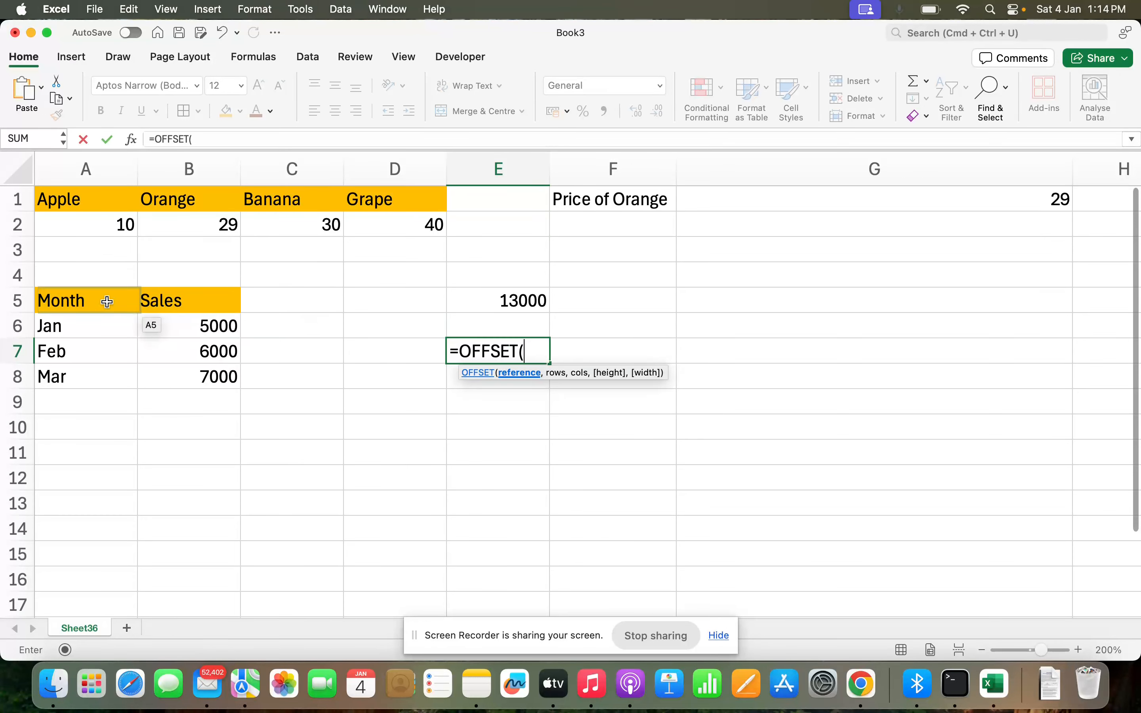
pyautogui.click(71, 298)
pyautogui.write(',')
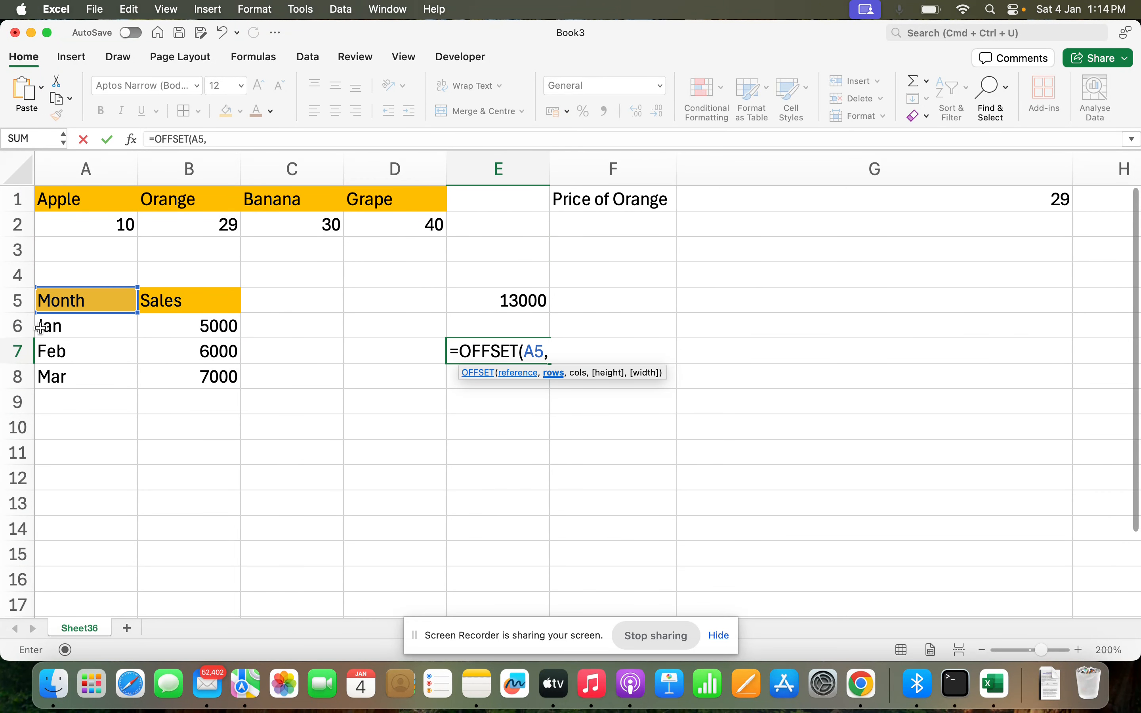
pyautogui.write('2,')
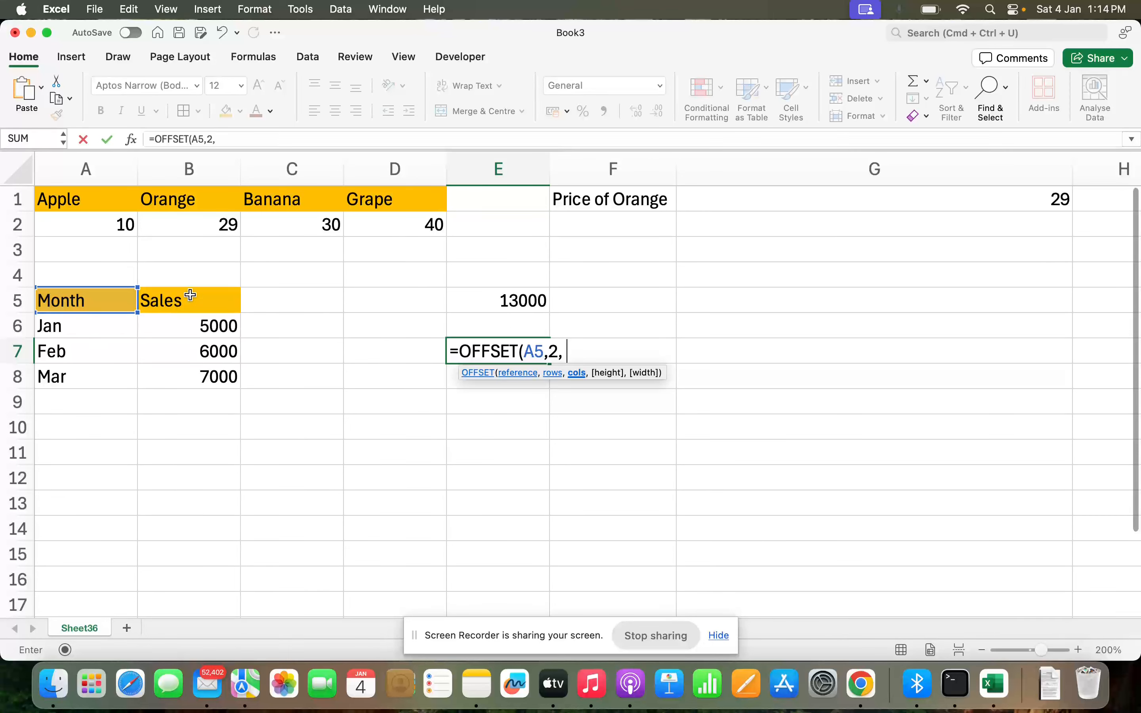
pyautogui.write(' 1')
pyautogui.press('BackSpace')
pyautogui.press('BackSpace')
pyautogui.write('1,')
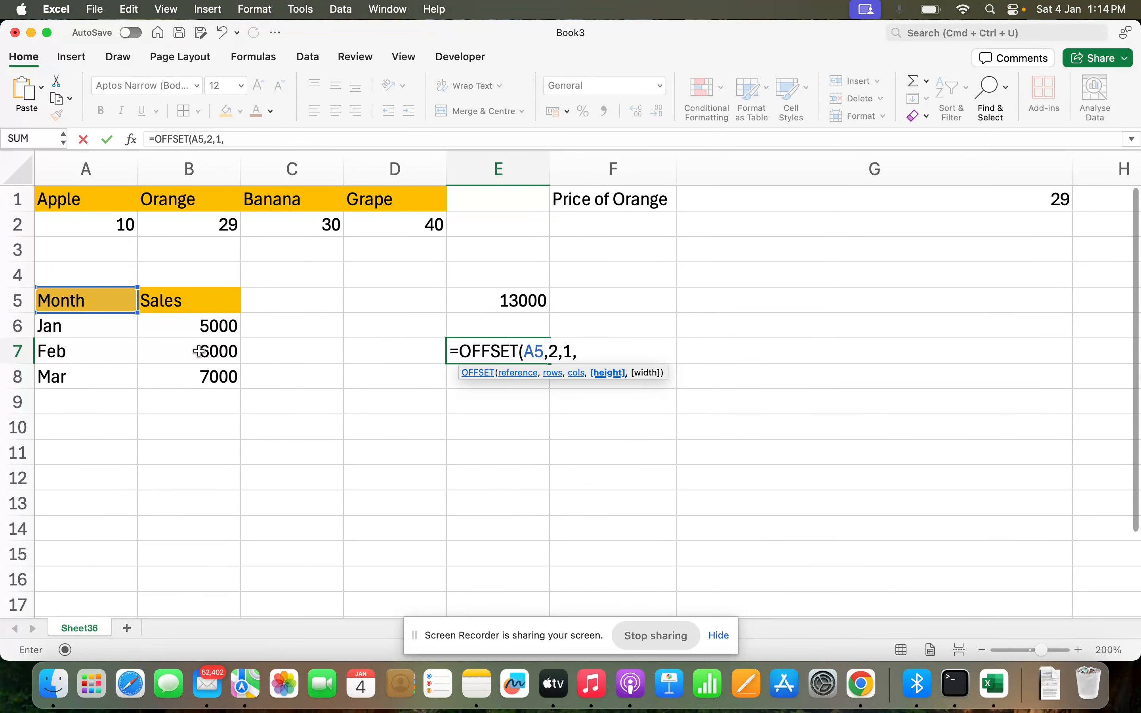
pyautogui.press('BackSpace')
pyautogui.write(')')
pyautogui.press('Return')
pyautogui.press('Up')
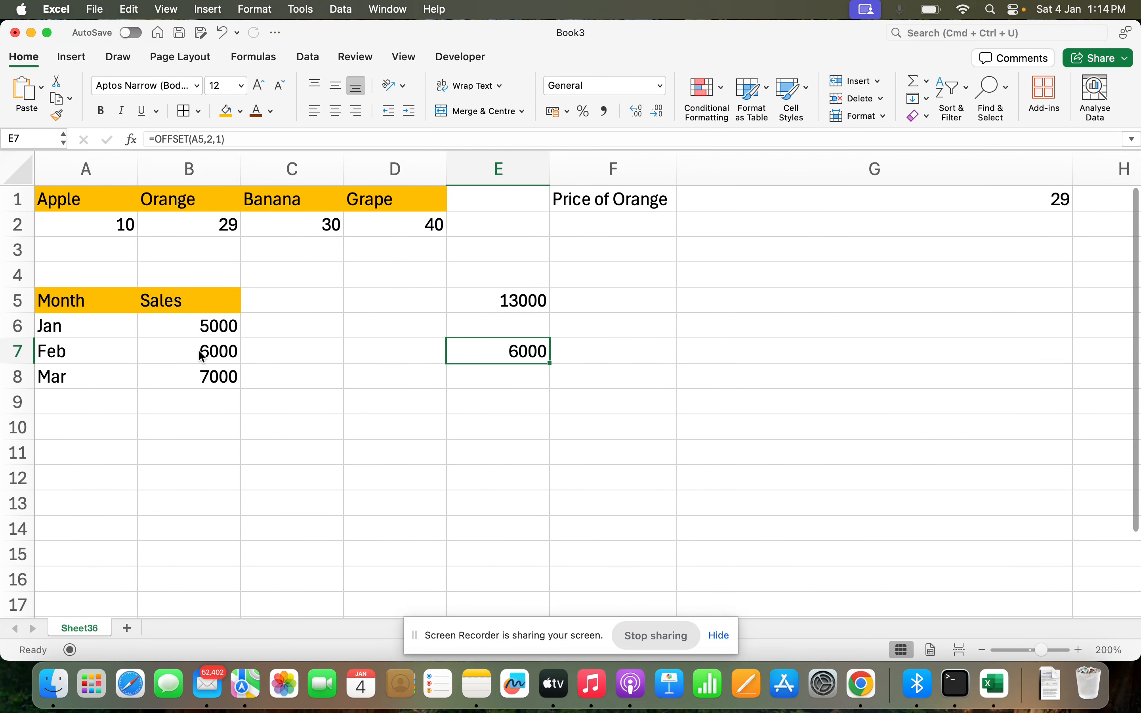
pyautogui.press('Down')
# Step: Add a height of 2 so E7 reads =OFFSET(A5,2,1,2)
pyautogui.doubleClick(492, 350)
pyautogui.click(571, 352)
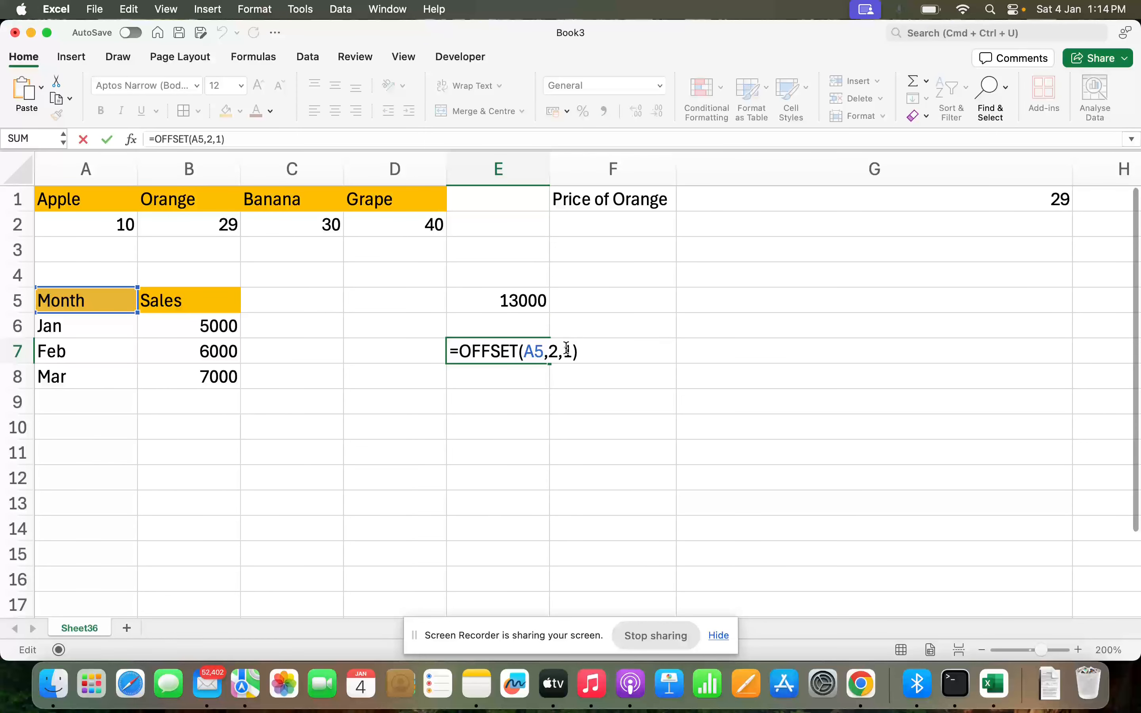
pyautogui.write(',2')
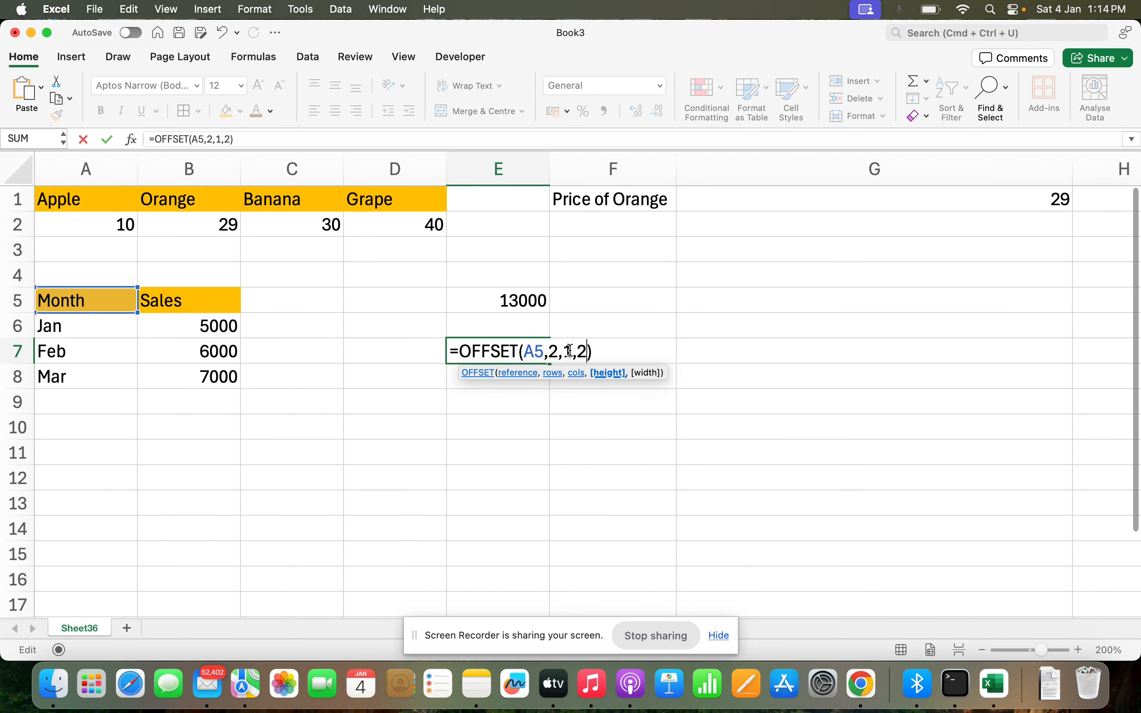
pyautogui.press('Return')
pyautogui.press('Down')
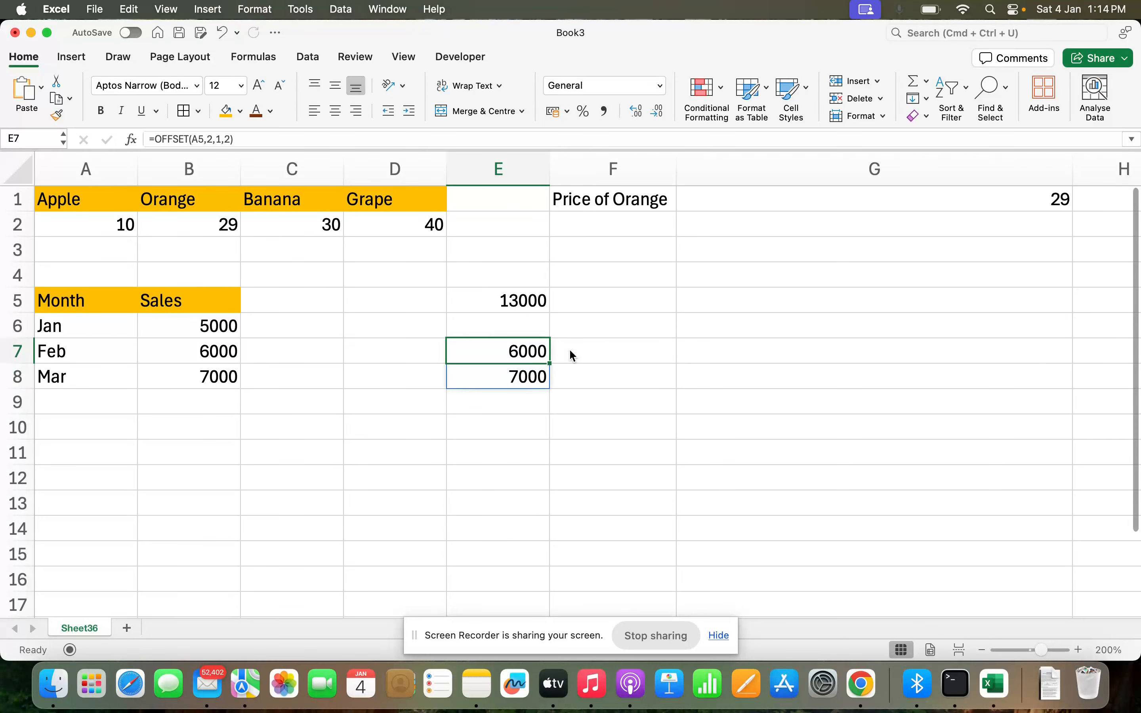
# Step: Wrap E7's formula in SUM so it totals Feb and Mar sales to 13000
pyautogui.doubleClick(510, 353)
pyautogui.click(462, 352)
pyautogui.write('sum(OFFSET(A5,2,1,2')
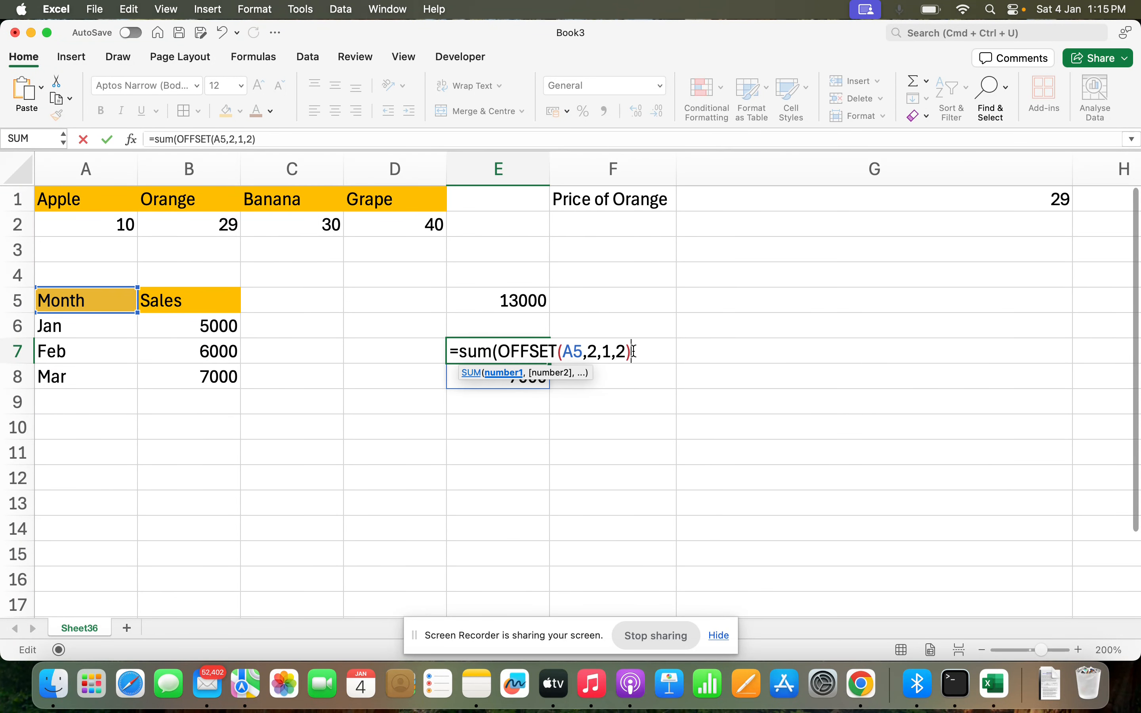
pyautogui.write(')')
pyautogui.press('Return')
pyautogui.press('Up')
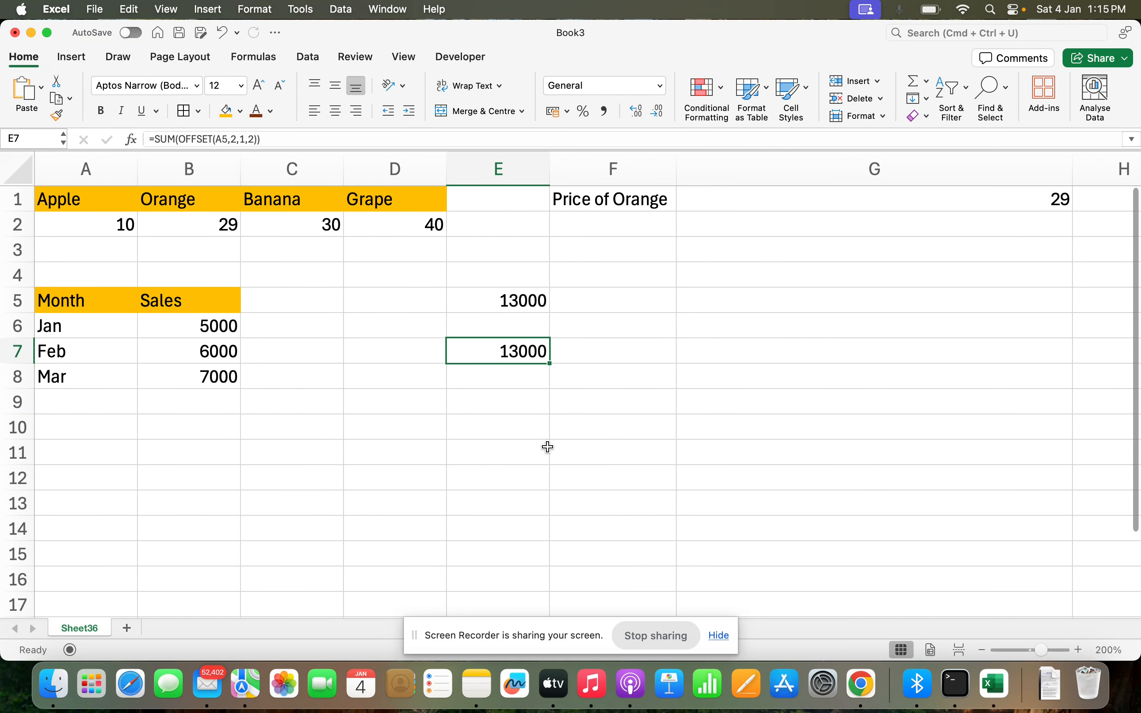
pyautogui.click(108, 447)
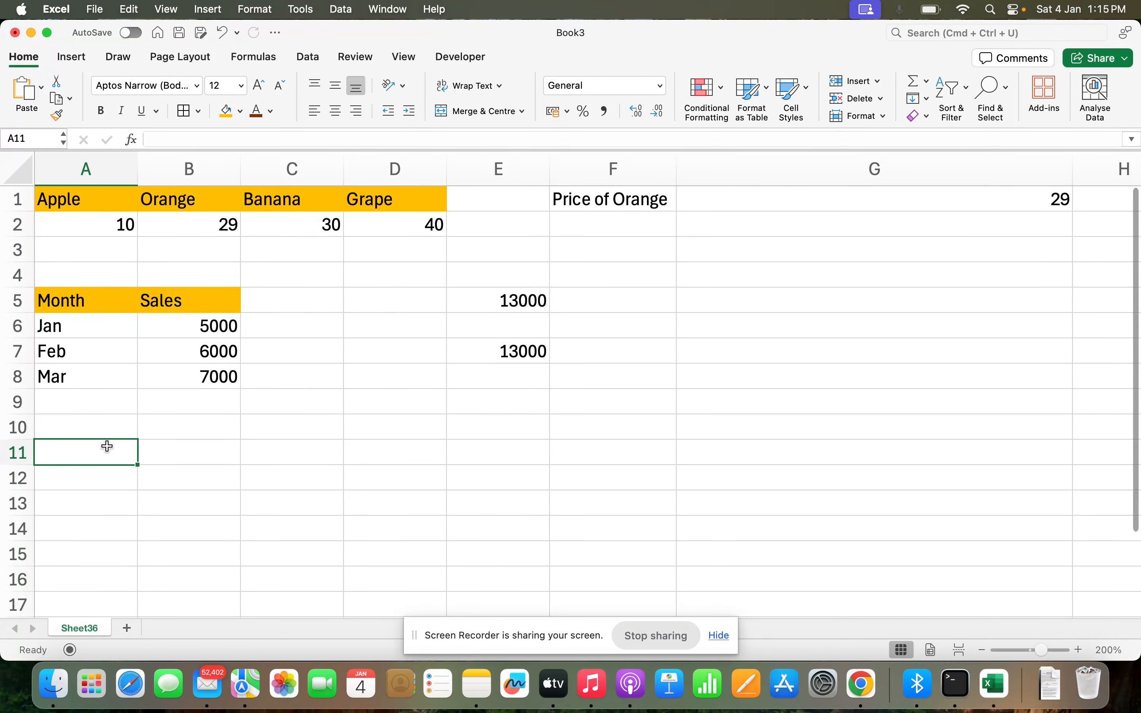
# Step: Enter headers A, B, C, D across A11:D11 and fill them orange
pyautogui.write('A')
pyautogui.press('Tab')
pyautogui.write('B')
pyautogui.press('Tab')
pyautogui.write('C')
pyautogui.press('Tab')
pyautogui.write('D')
pyautogui.press('Return')
pyautogui.click(108, 446)
pyautogui.hotkey('shift', 'Right')
pyautogui.hotkey('shift', 'Right')
pyautogui.hotkey('shift', 'Right')
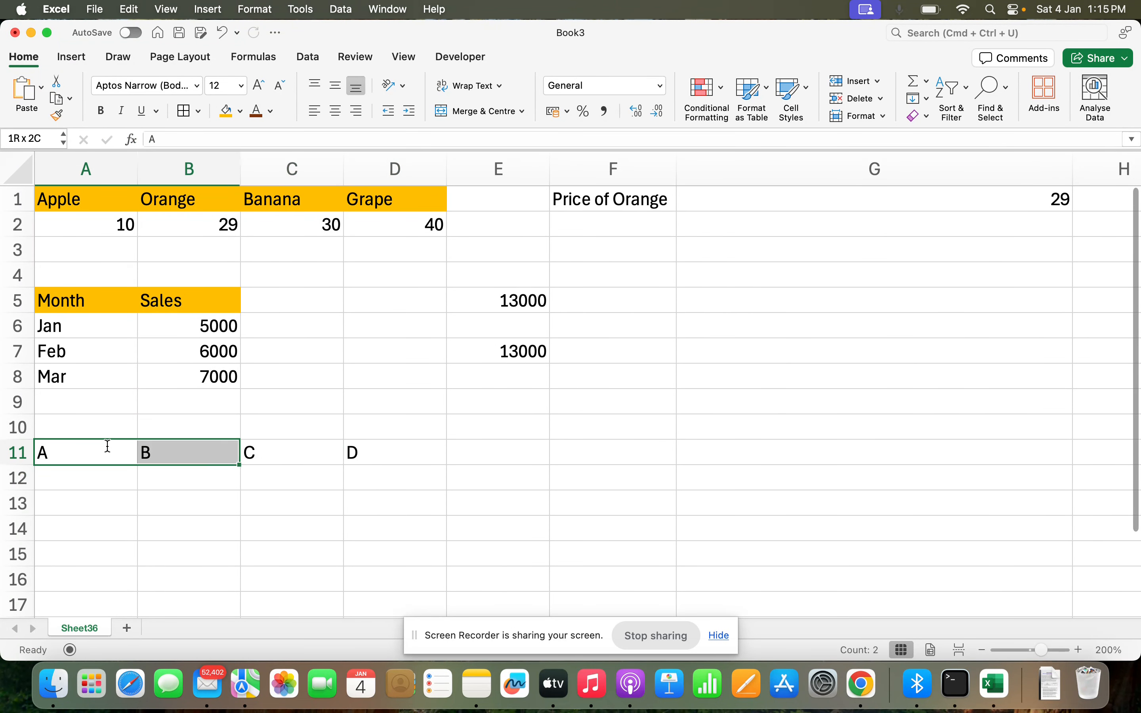
pyautogui.click(226, 112)
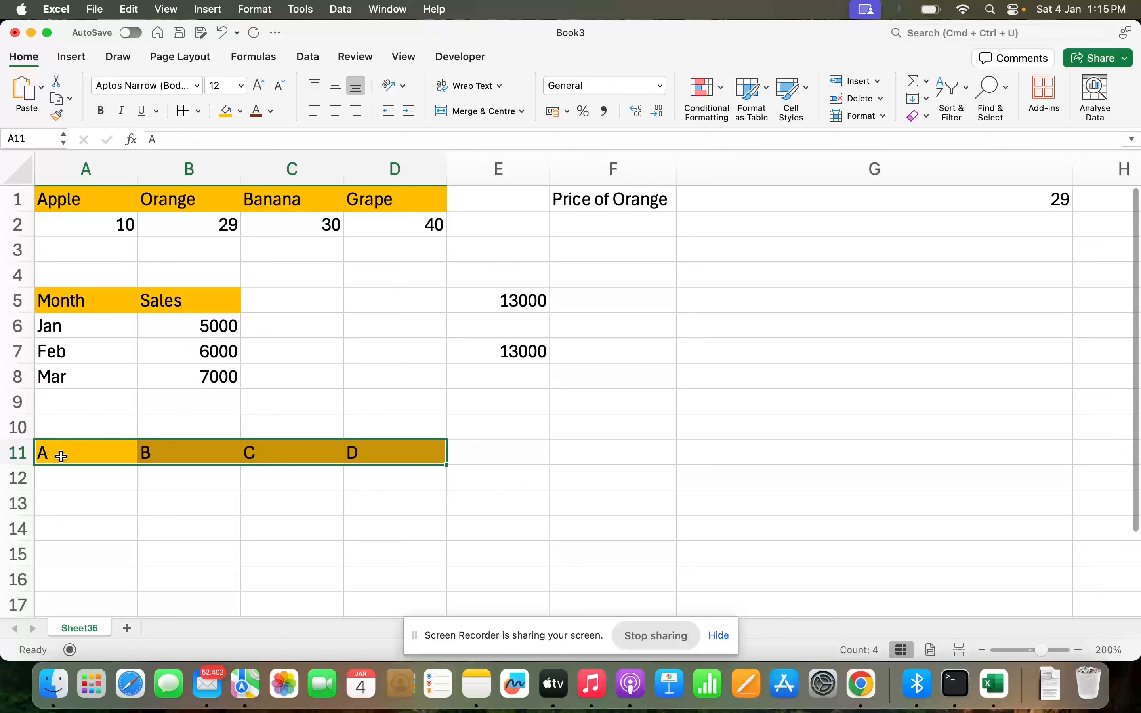
# Step: Enter the quarter labels Q1, Q2, Q3, Q4 in A12:D12
pyautogui.click(71, 478)
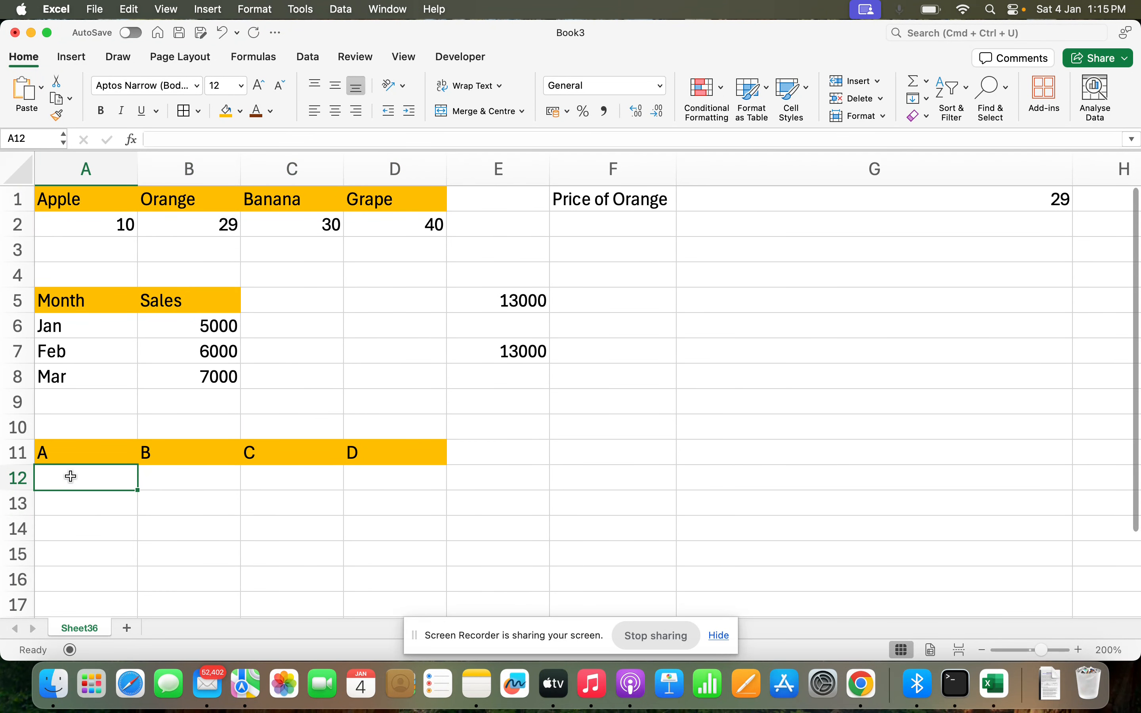
pyautogui.write('Q1')
pyautogui.press('Tab')
pyautogui.write('Q2')
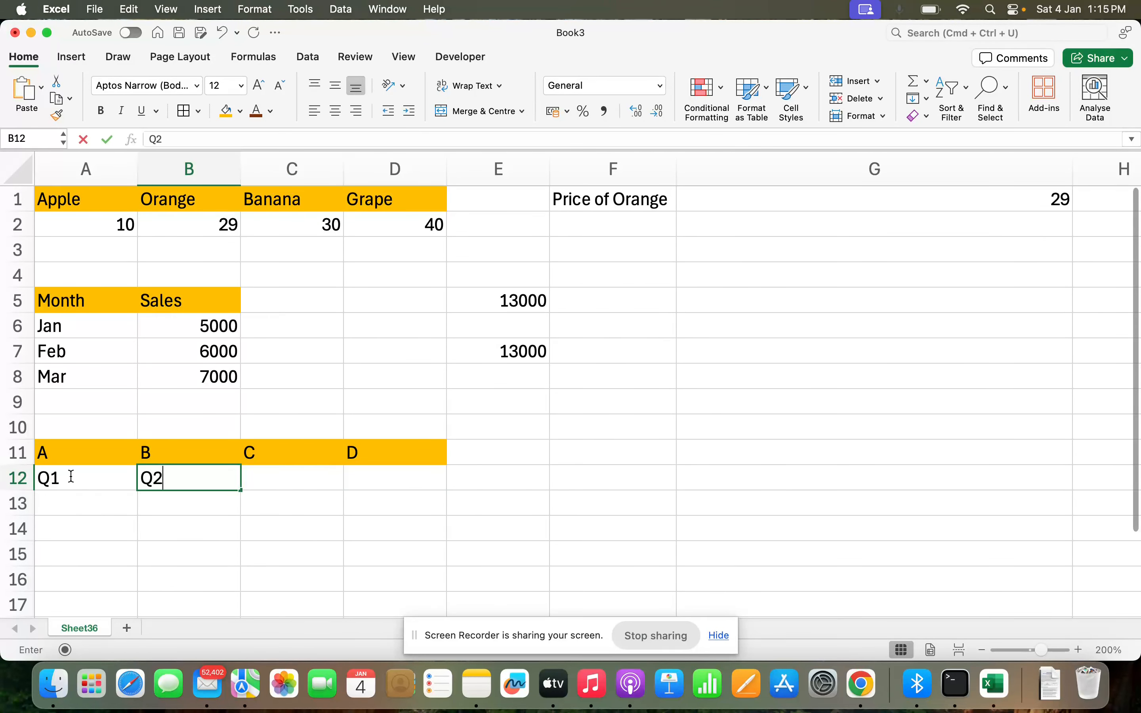
pyautogui.press('Tab')
pyautogui.write('Q3')
pyautogui.press('Tab')
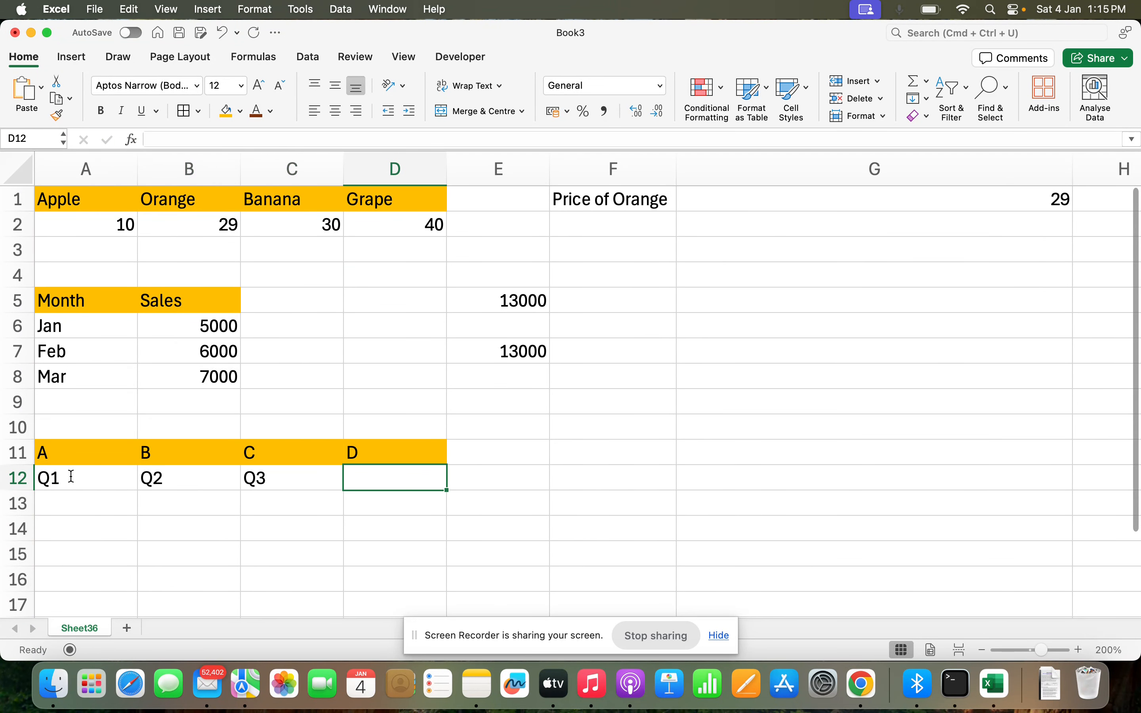
pyautogui.write("Q4'")
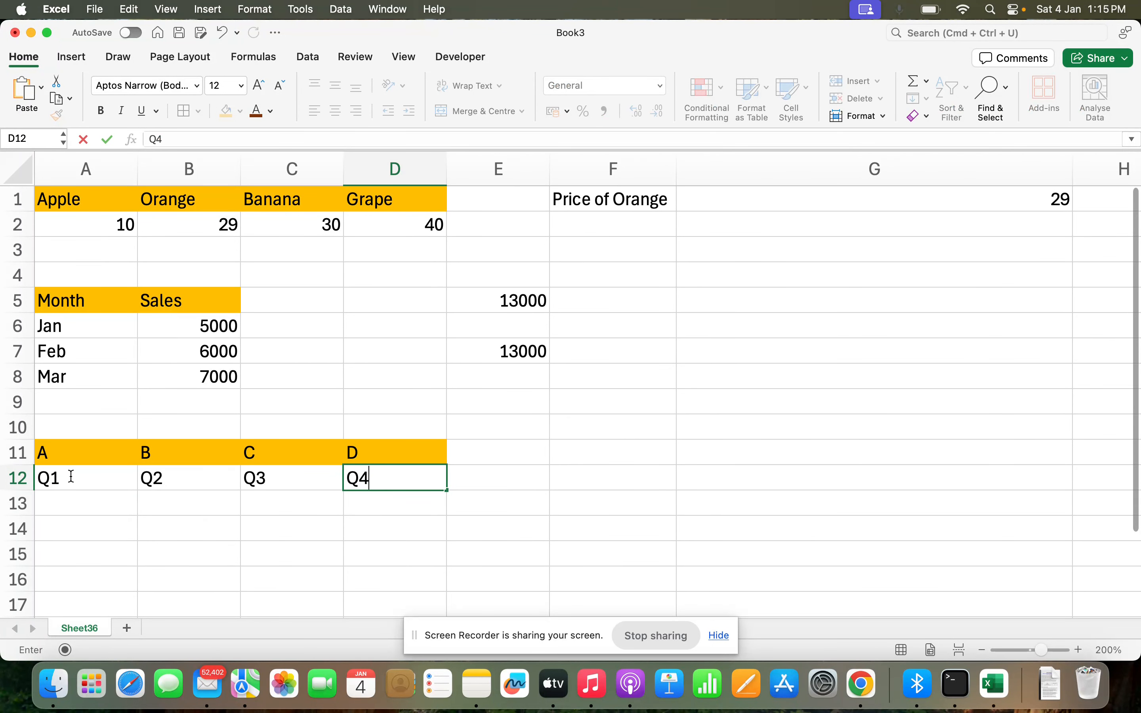
pyautogui.press('Return')
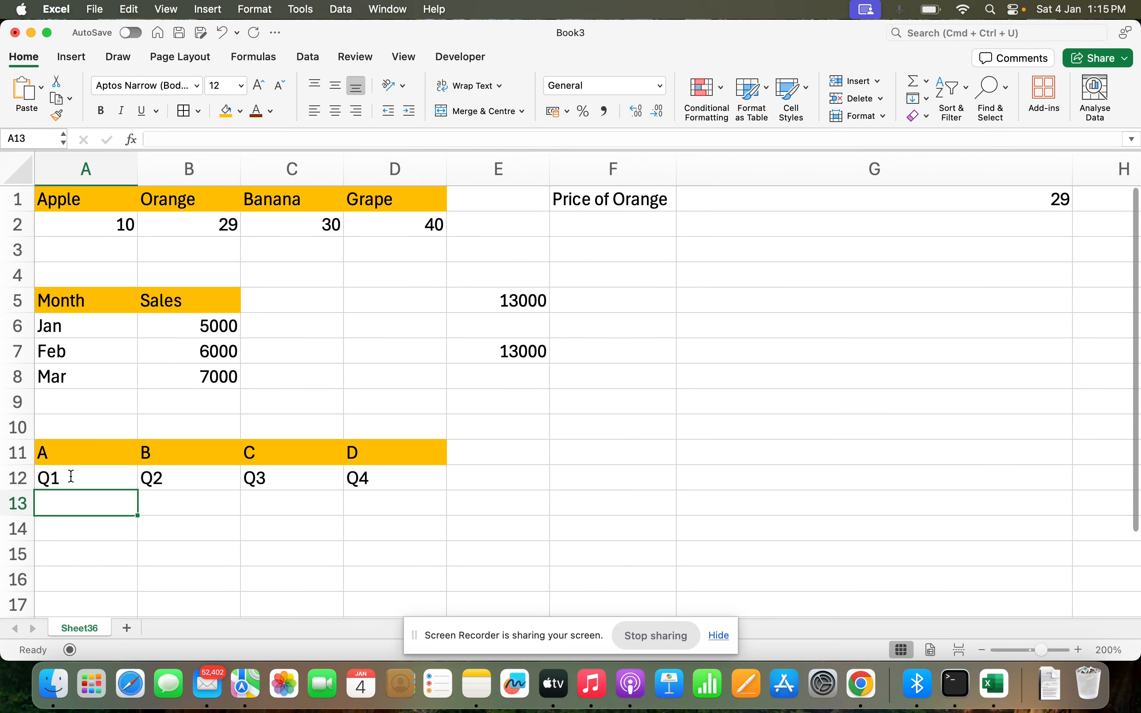
# Step: Enter the quarterly values 500, 600, 700, 800 in A13:D13
pyautogui.write('500')
pyautogui.press('Tab')
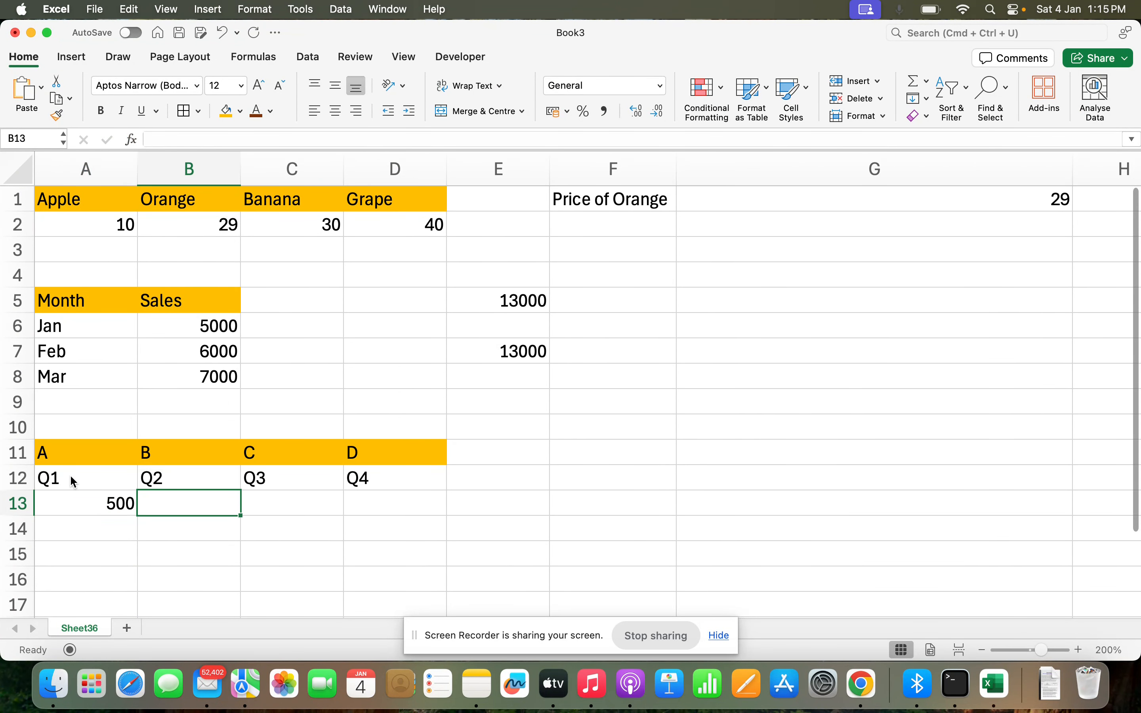
pyautogui.write('600')
pyautogui.press('Tab')
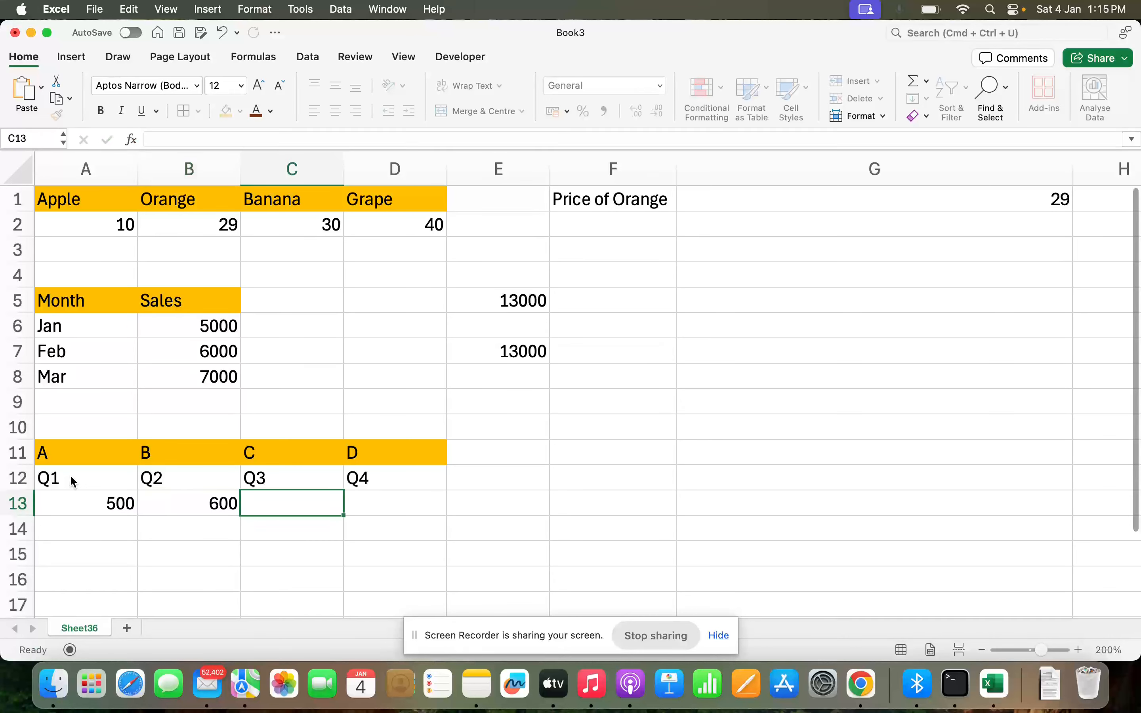
pyautogui.write('700')
pyautogui.press('Tab')
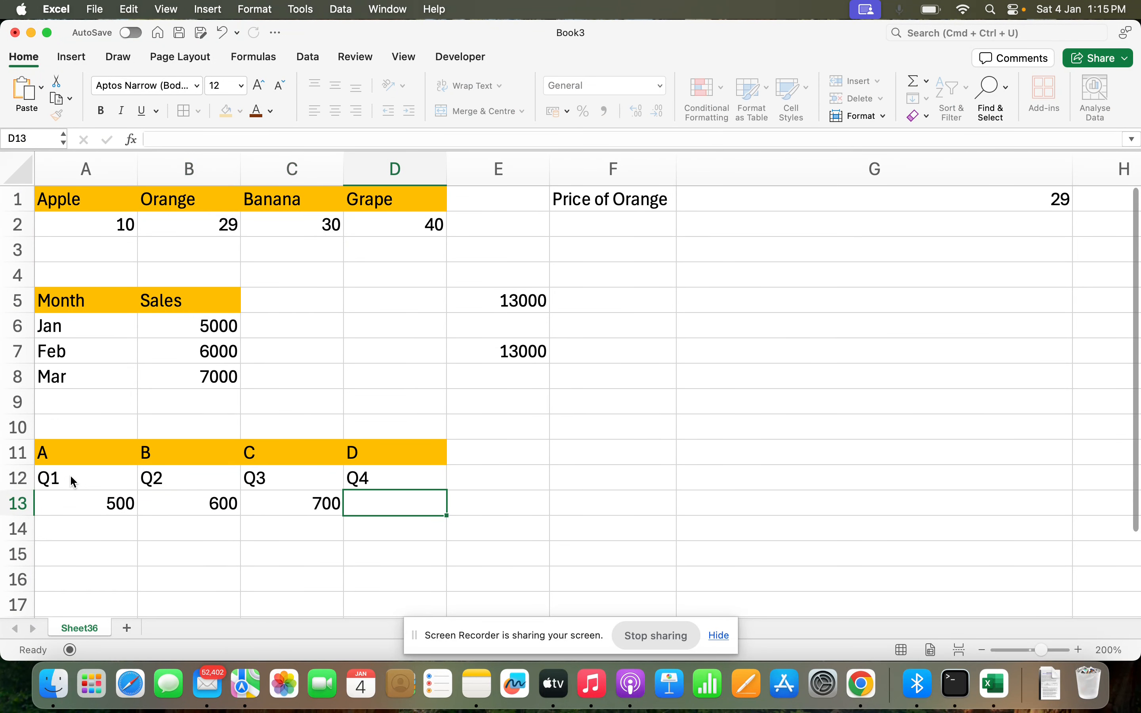
pyautogui.write('800')
pyautogui.press('Return')
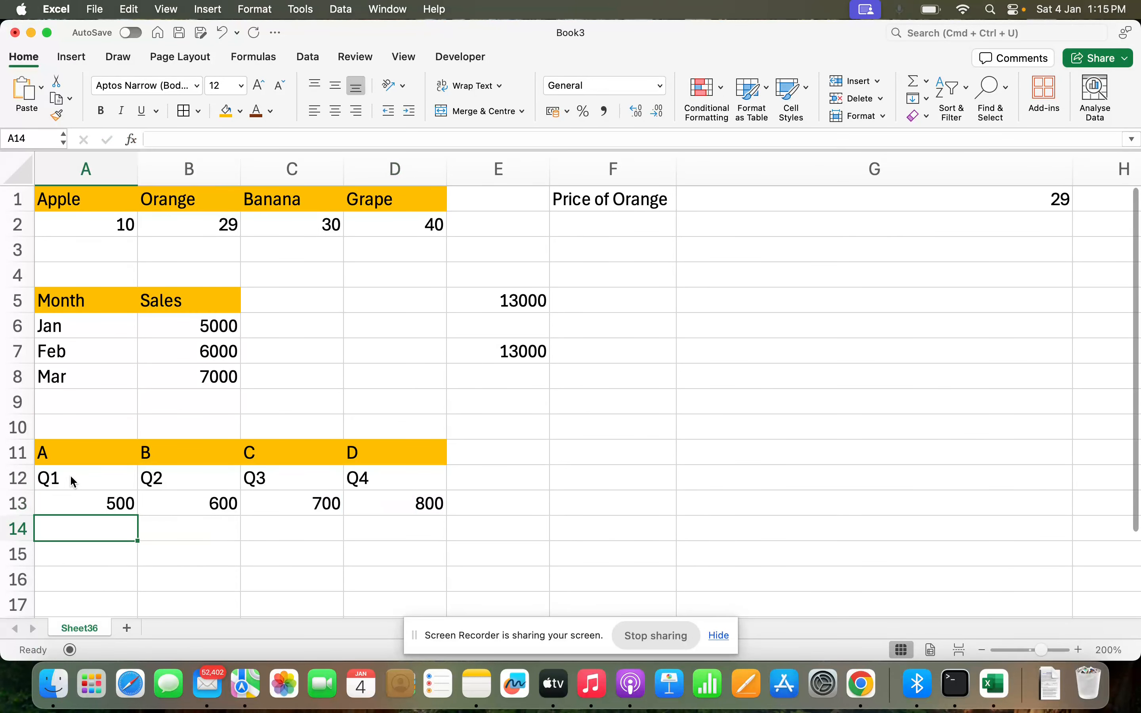
pyautogui.click(314, 503)
pyautogui.click(598, 458)
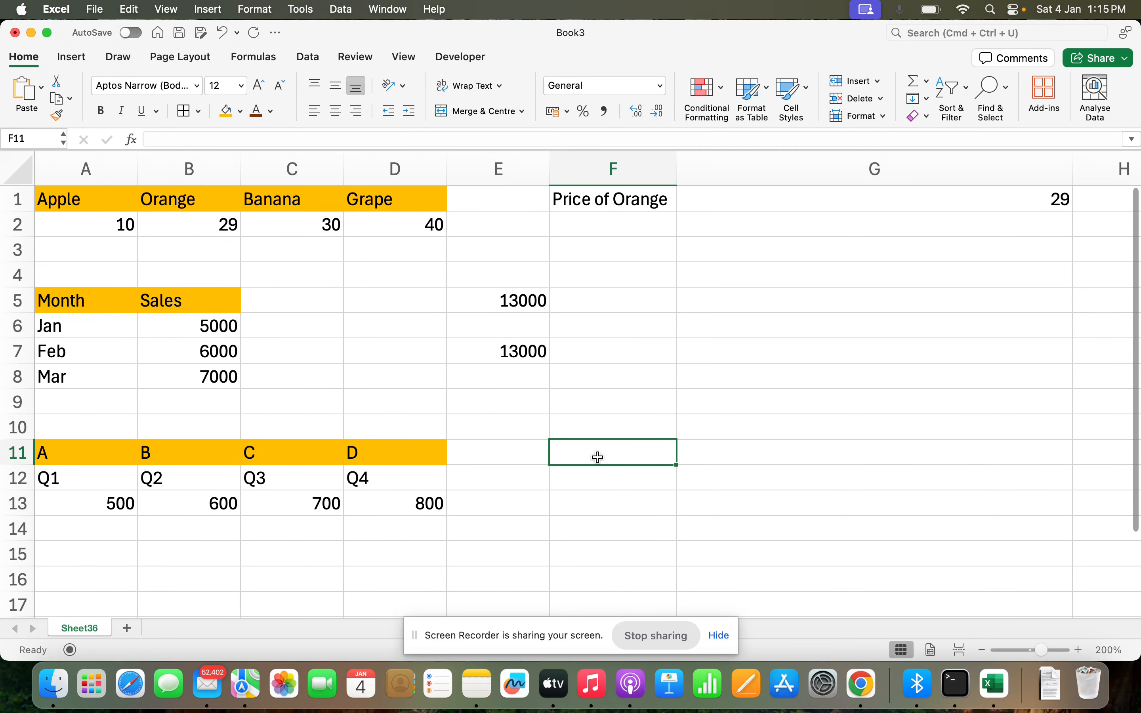
# Step: In F11 enter =OFFSET(A11,2,2) to return the Q3 value 700
pyautogui.write('=of')
pyautogui.press('Tab')
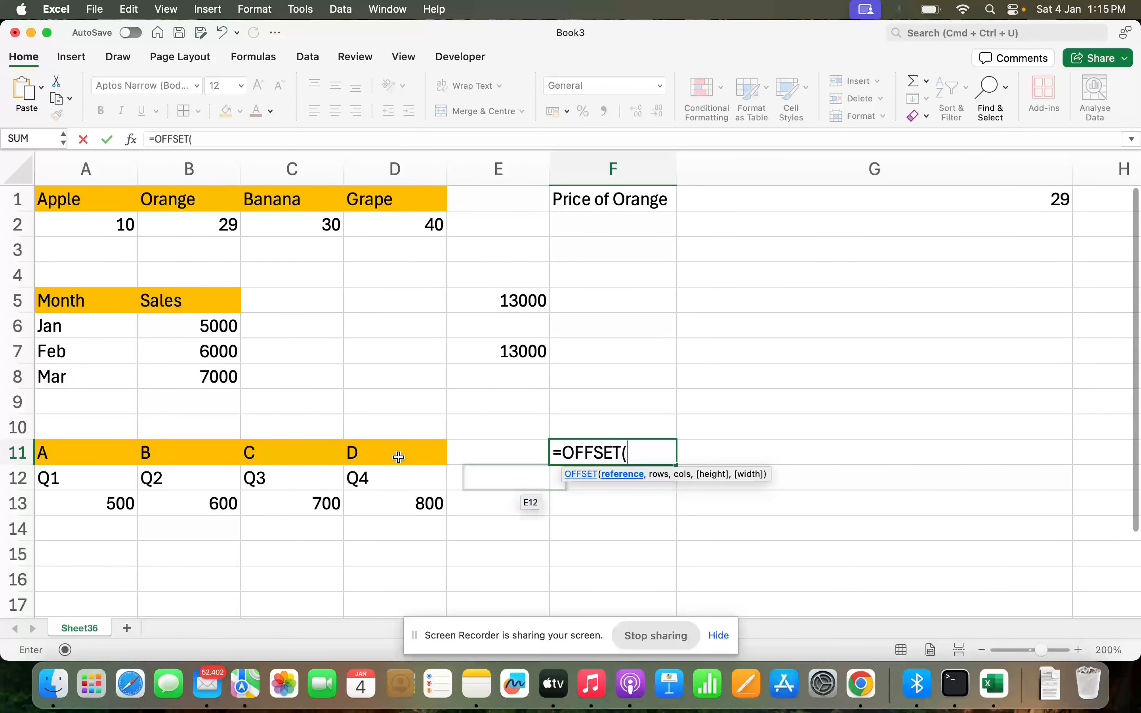
pyautogui.click(104, 448)
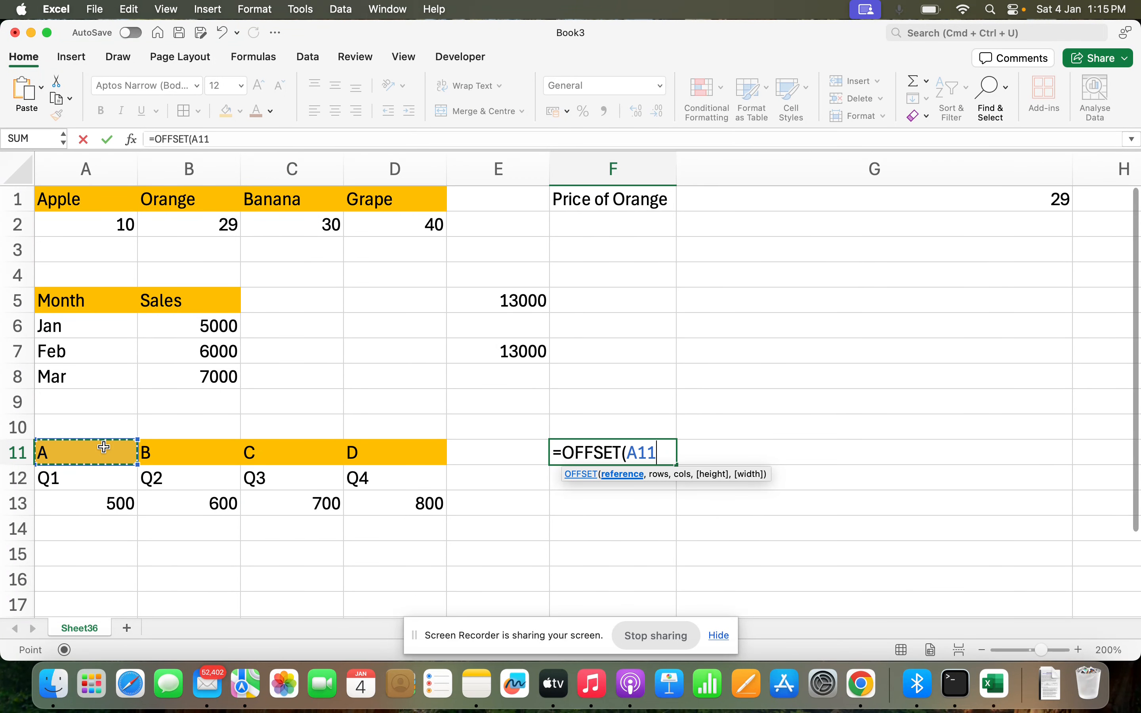
pyautogui.write(',')
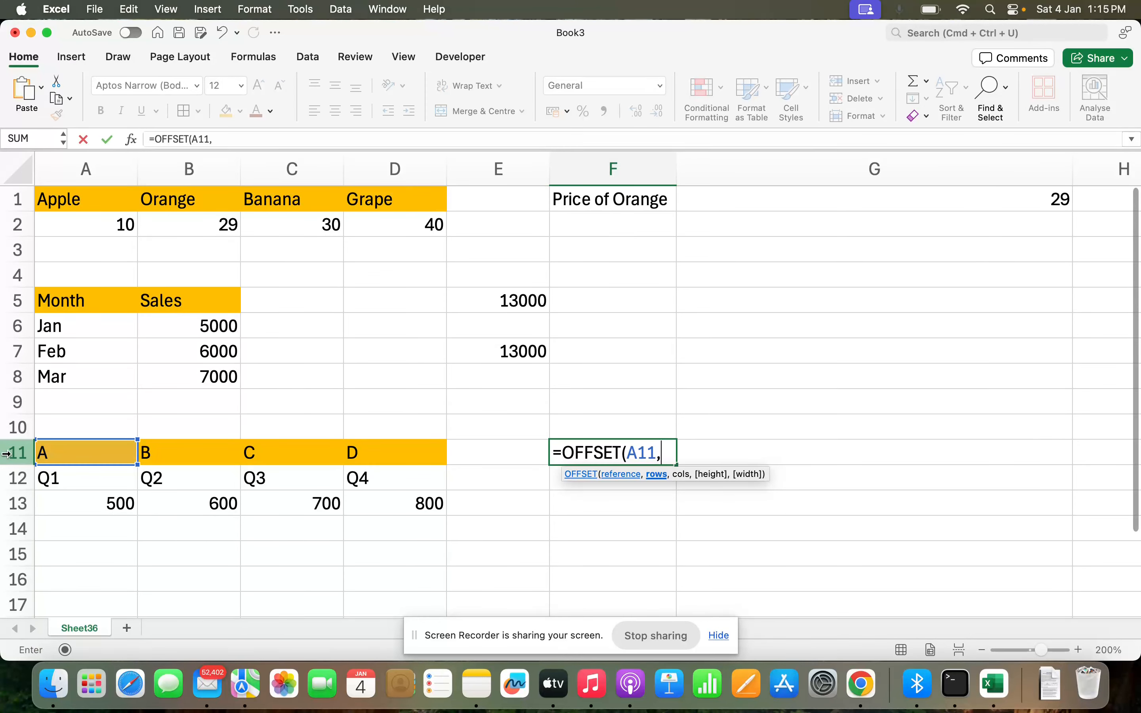
pyautogui.write('2,2')
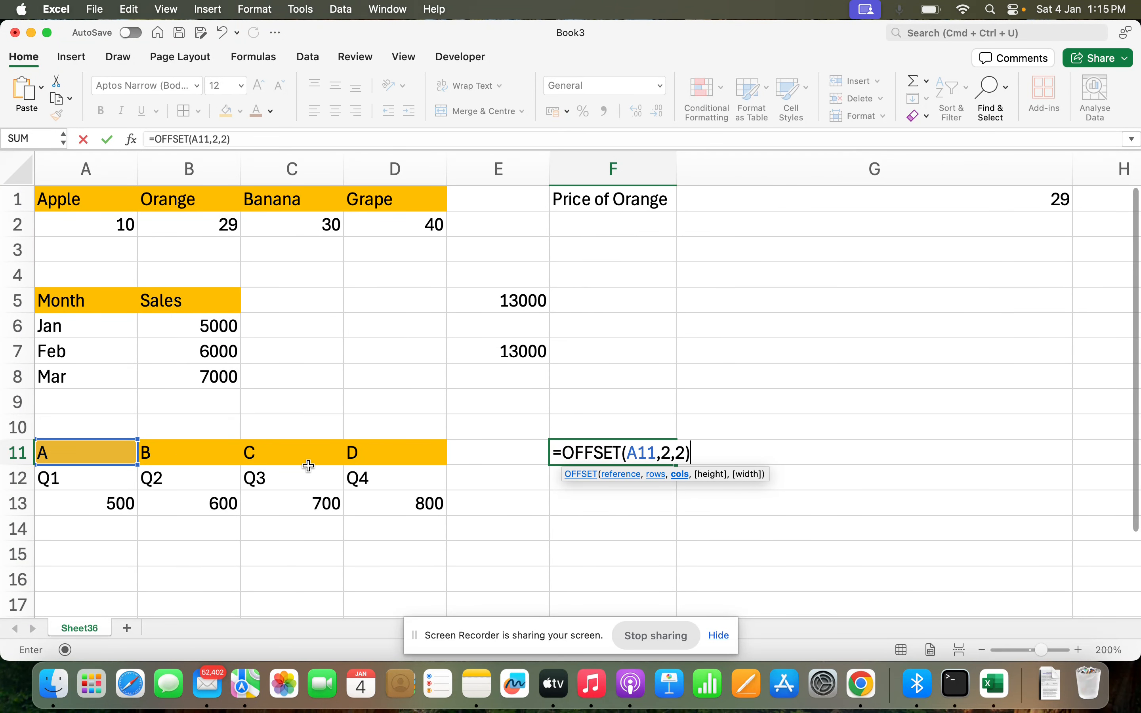
pyautogui.press('Return')
pyautogui.press('Up')
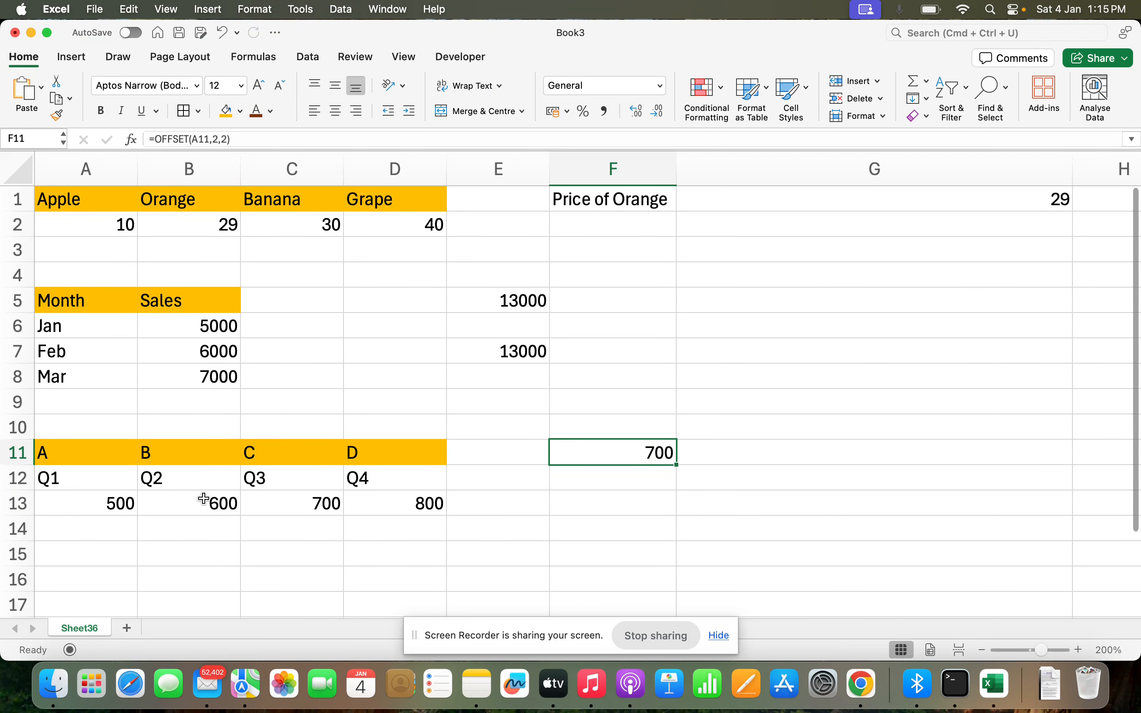
# Step: In F13 enter =OFFSET(A12,1,2), also returning 700
pyautogui.click(633, 501)
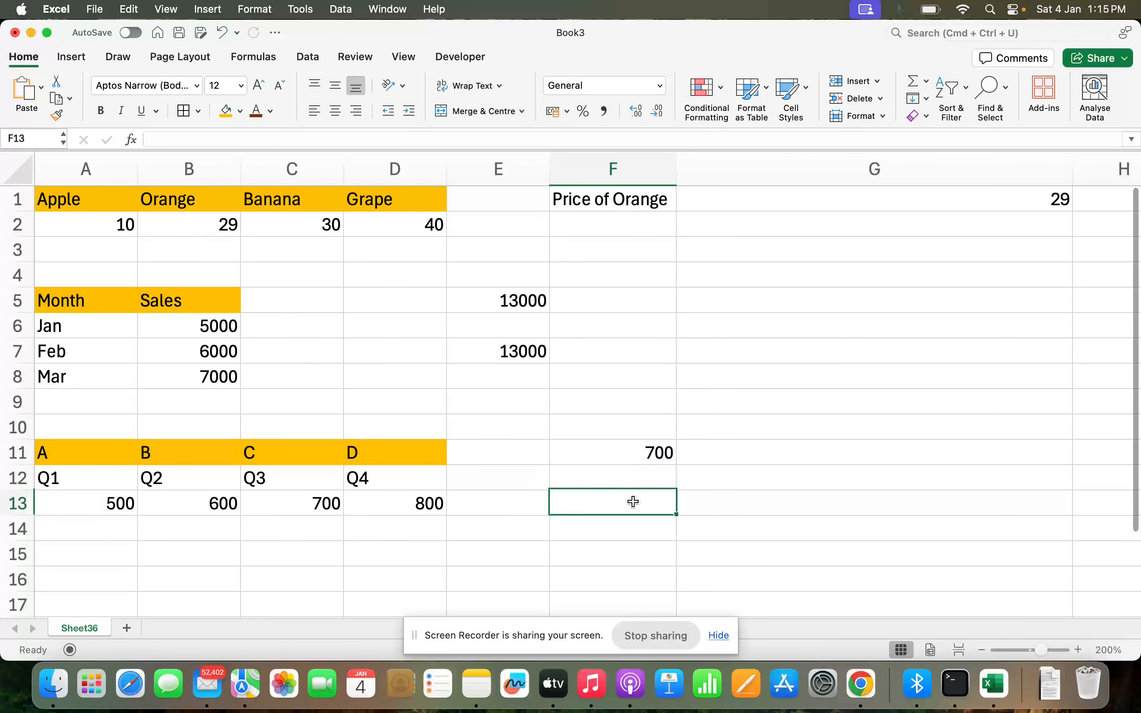
pyautogui.write('=f')
pyautogui.press('BackSpace')
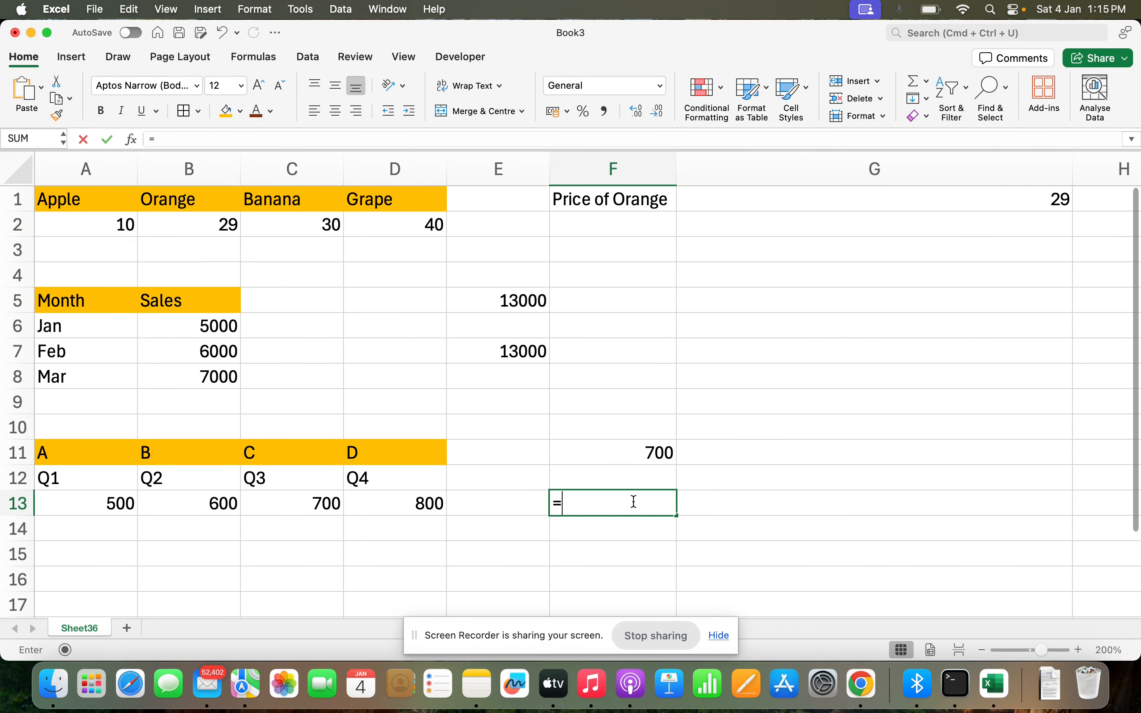
pyautogui.write('off')
pyautogui.press('Tab')
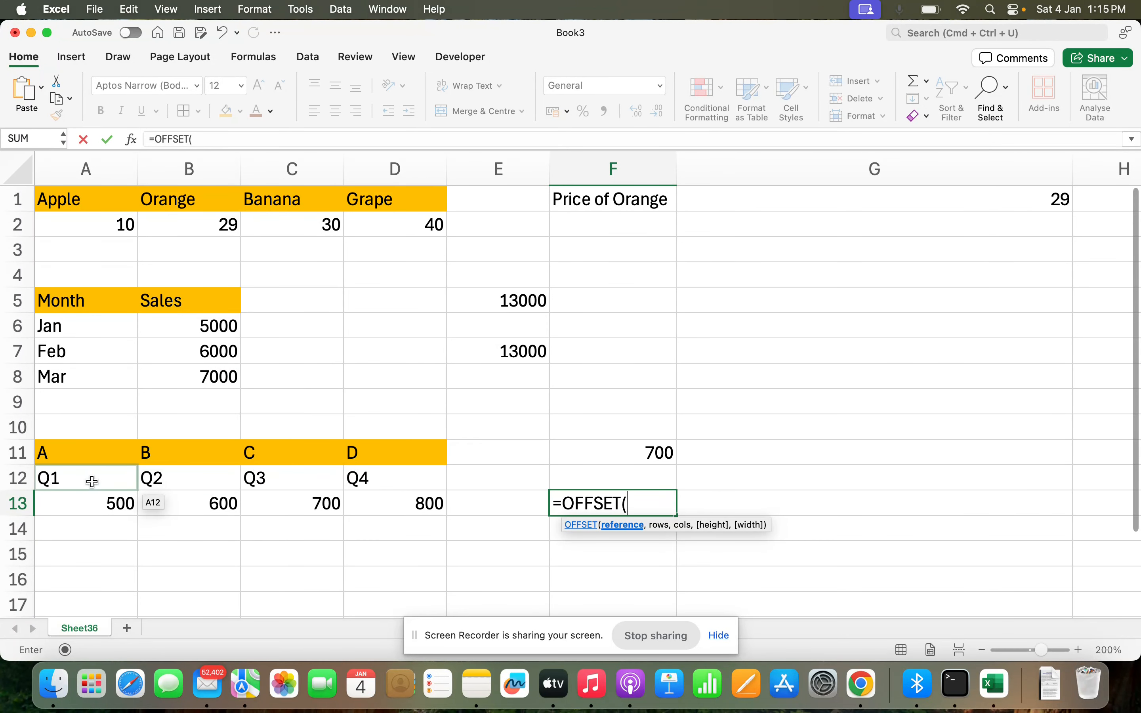
pyautogui.click(107, 480)
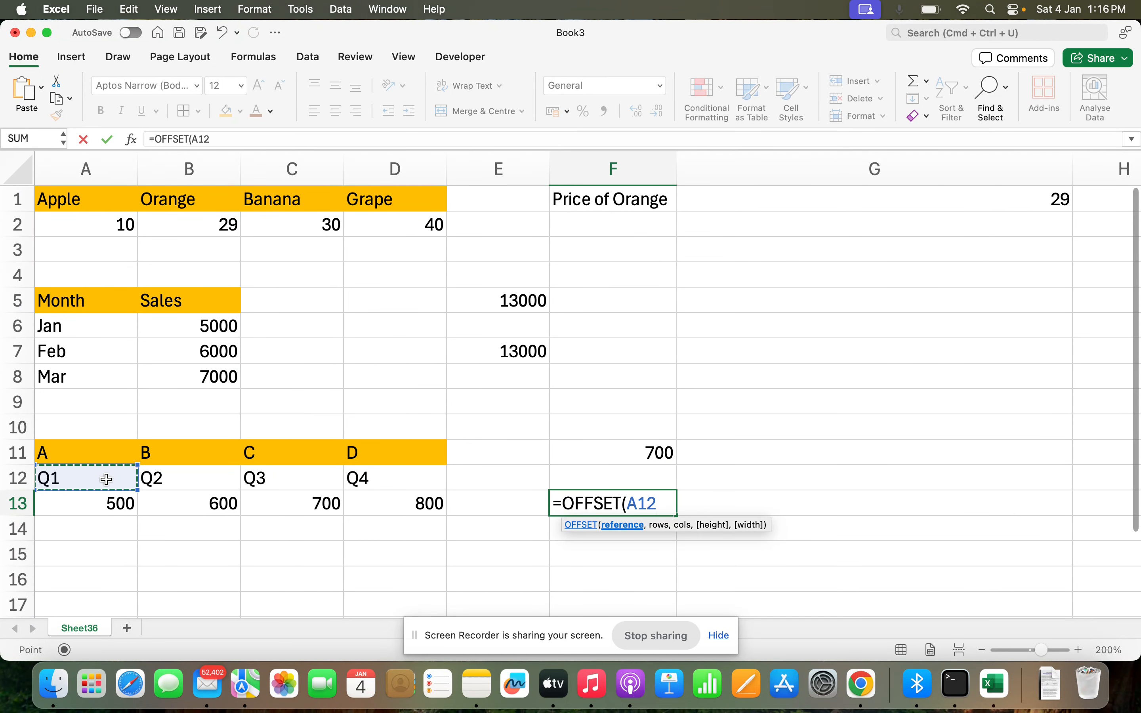
pyautogui.write(',')
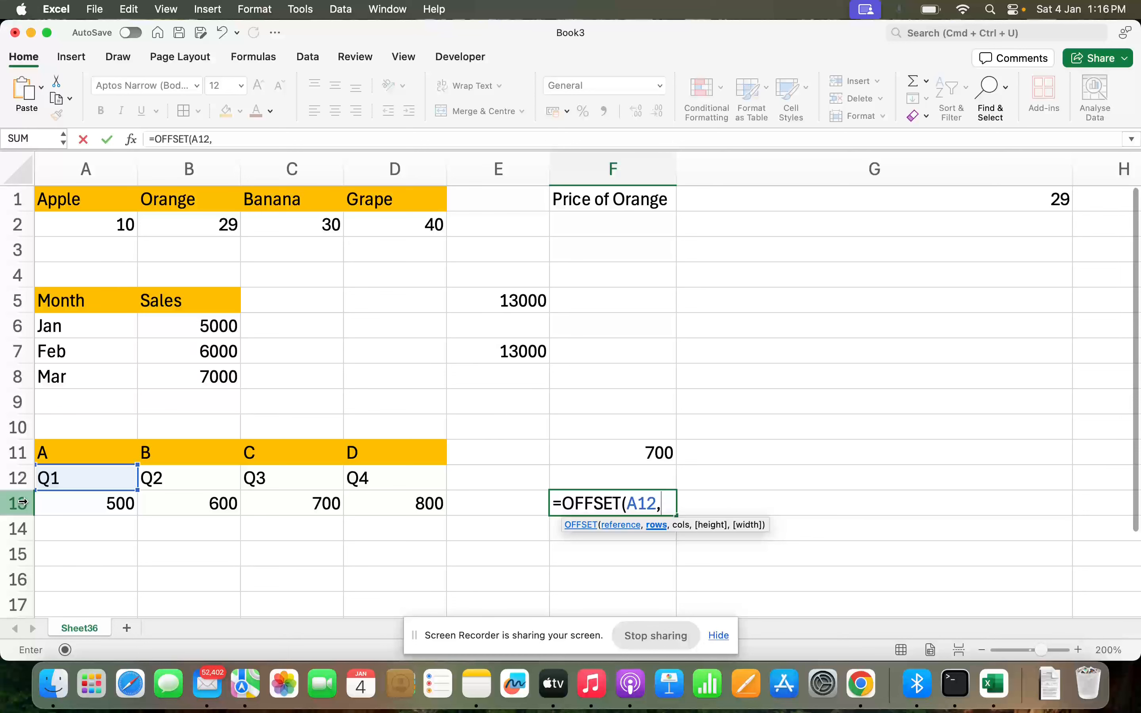
pyautogui.write('1,')
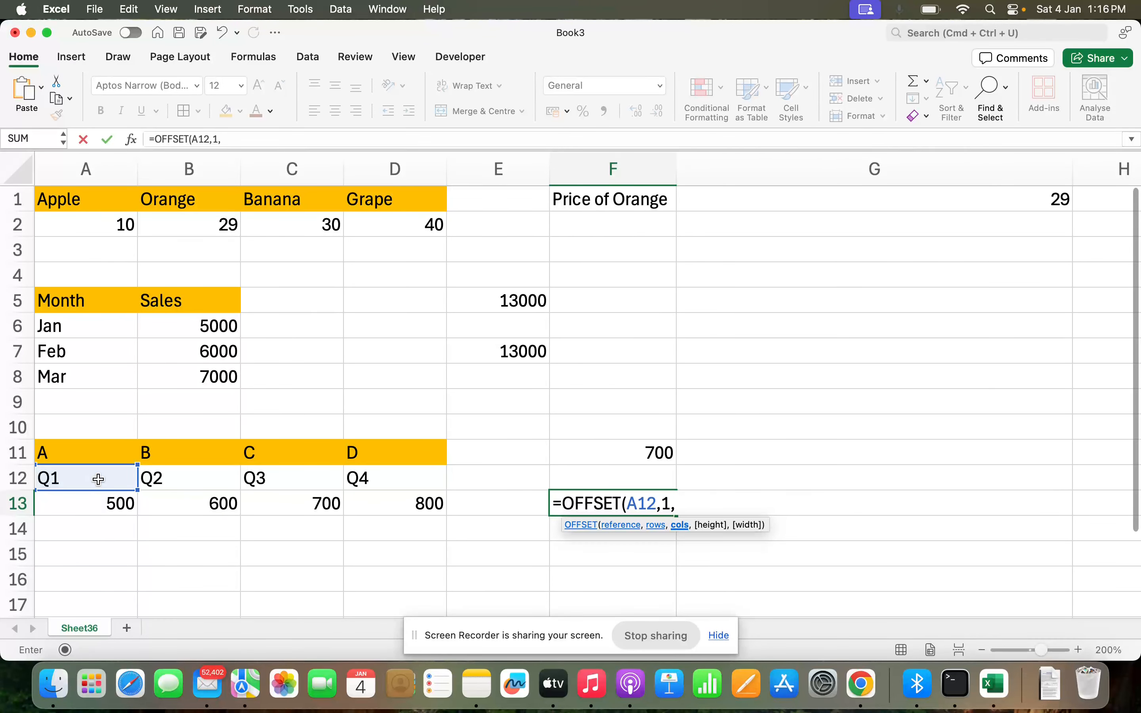
pyautogui.write('2)')
pyautogui.press('Return')
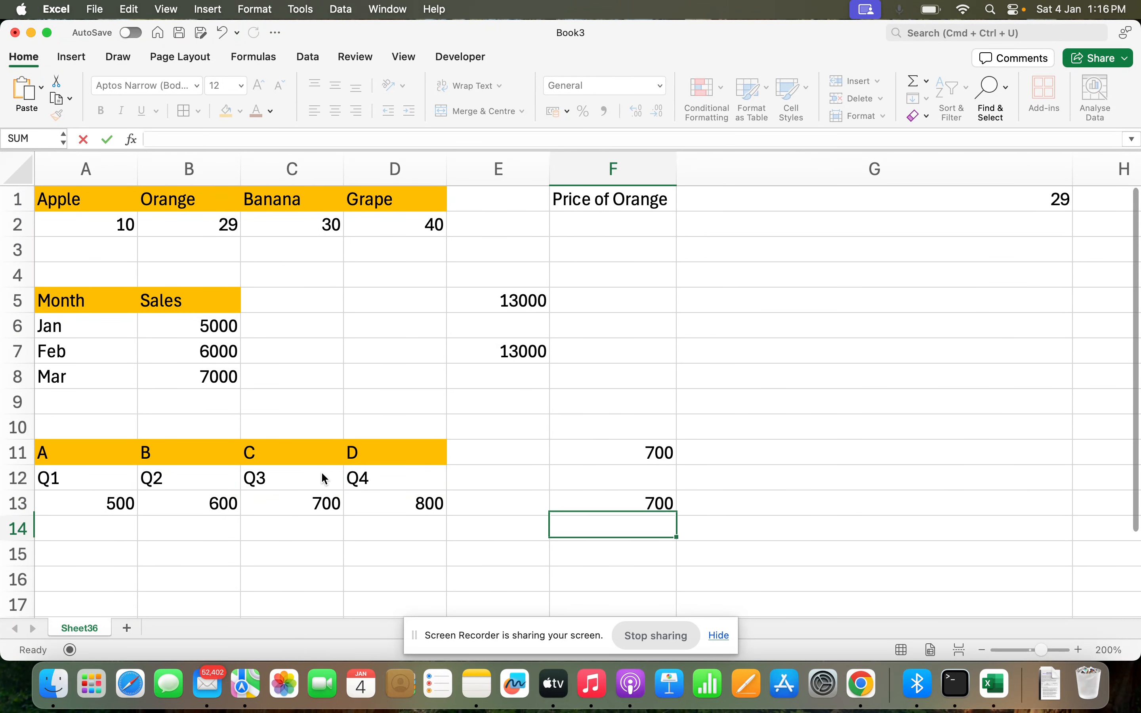
pyautogui.press('Up')
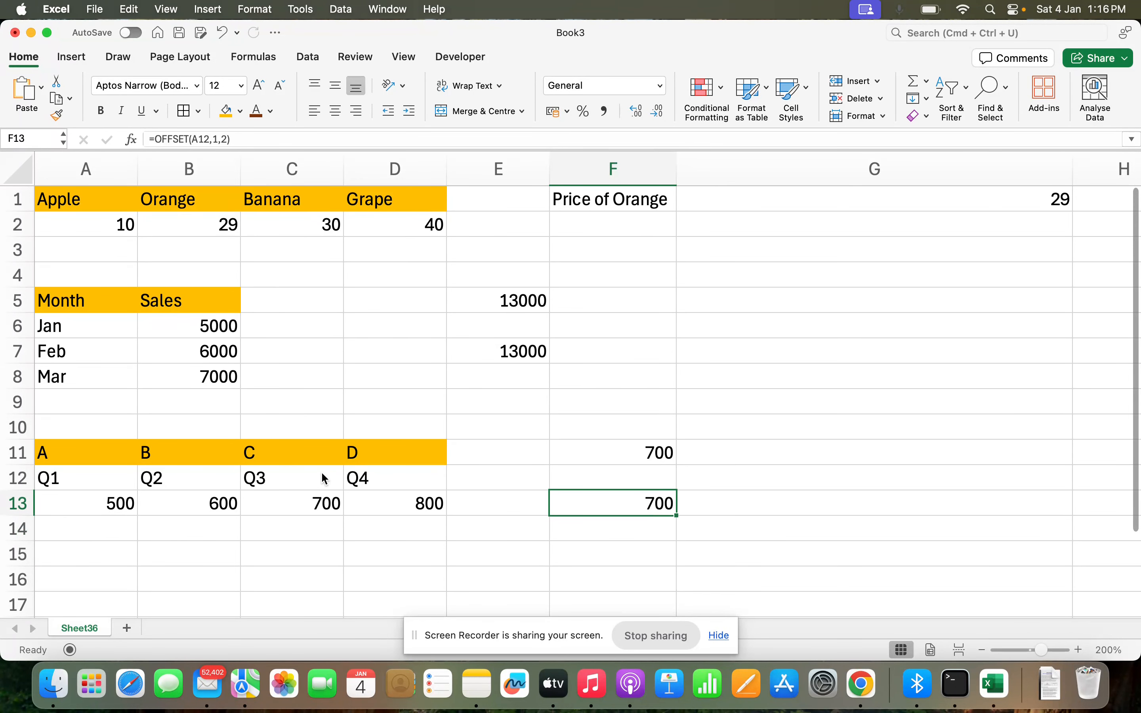